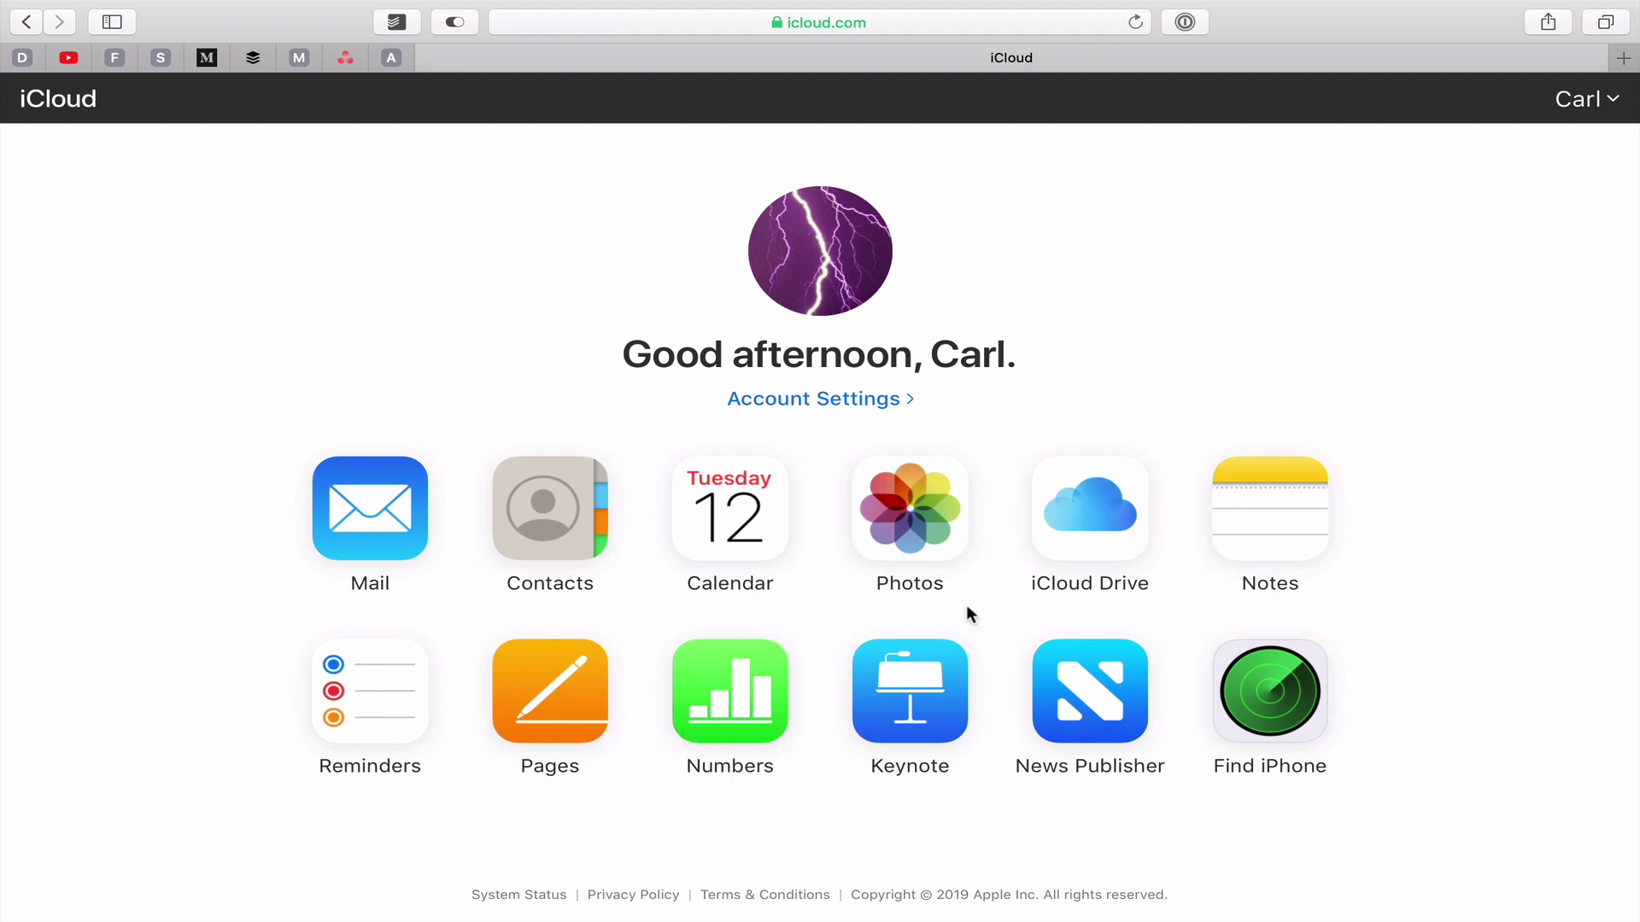
- Switch to Finder, open iCloud Drive in a new window and enlarge the window to show all its folders
{"action": "key", "text": "ctrl+Left"}
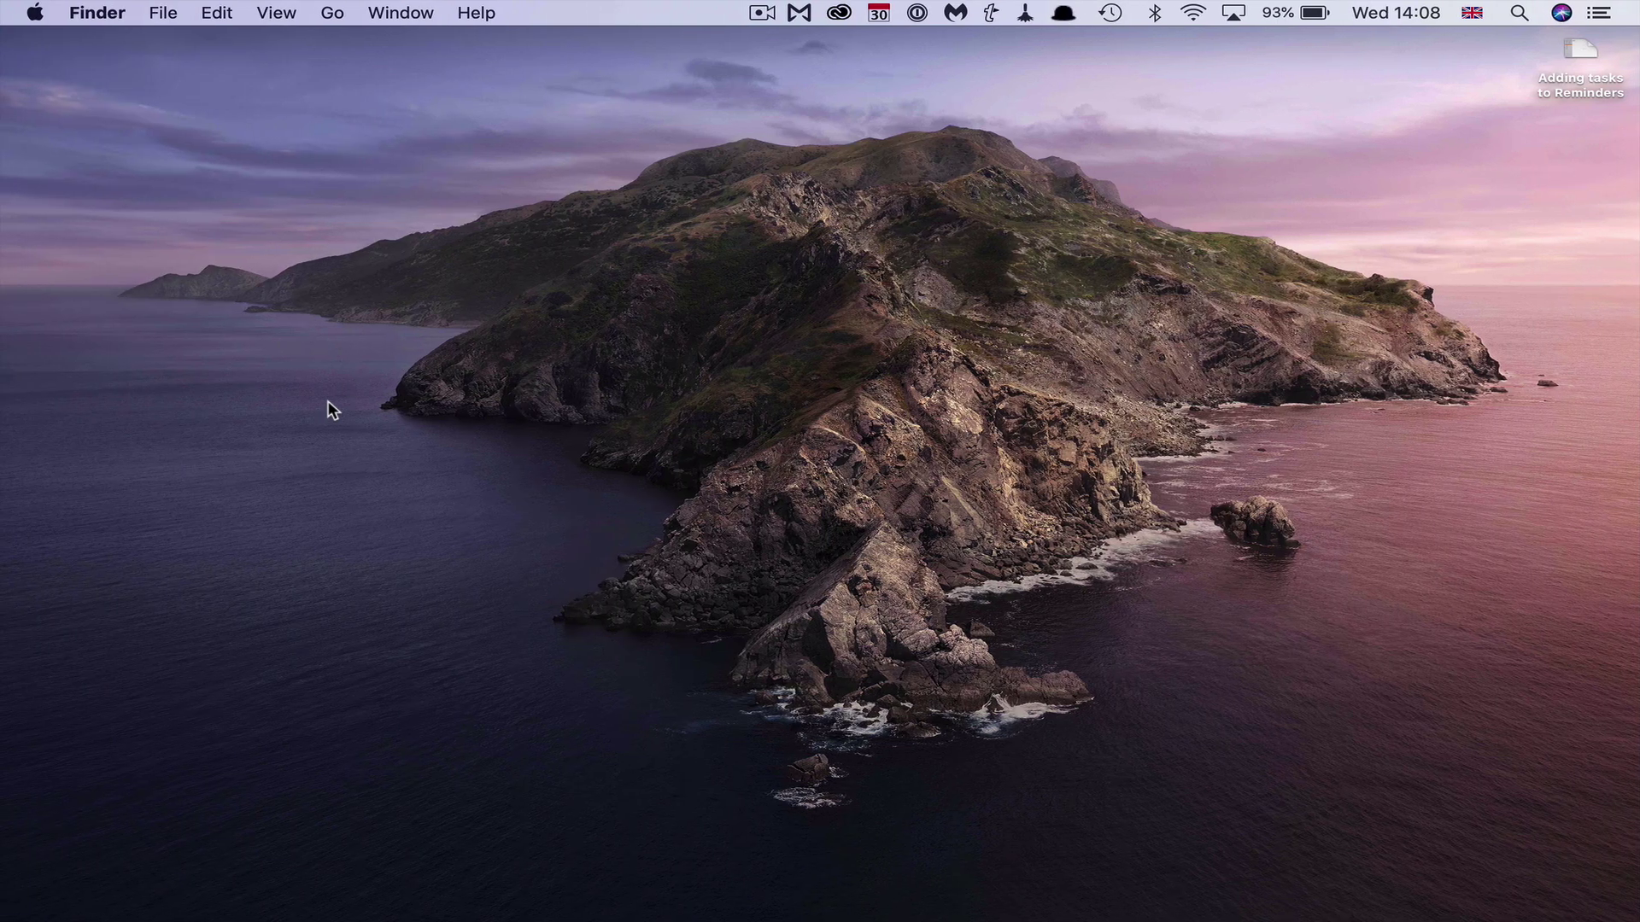
{"action": "key", "text": "super+n"}
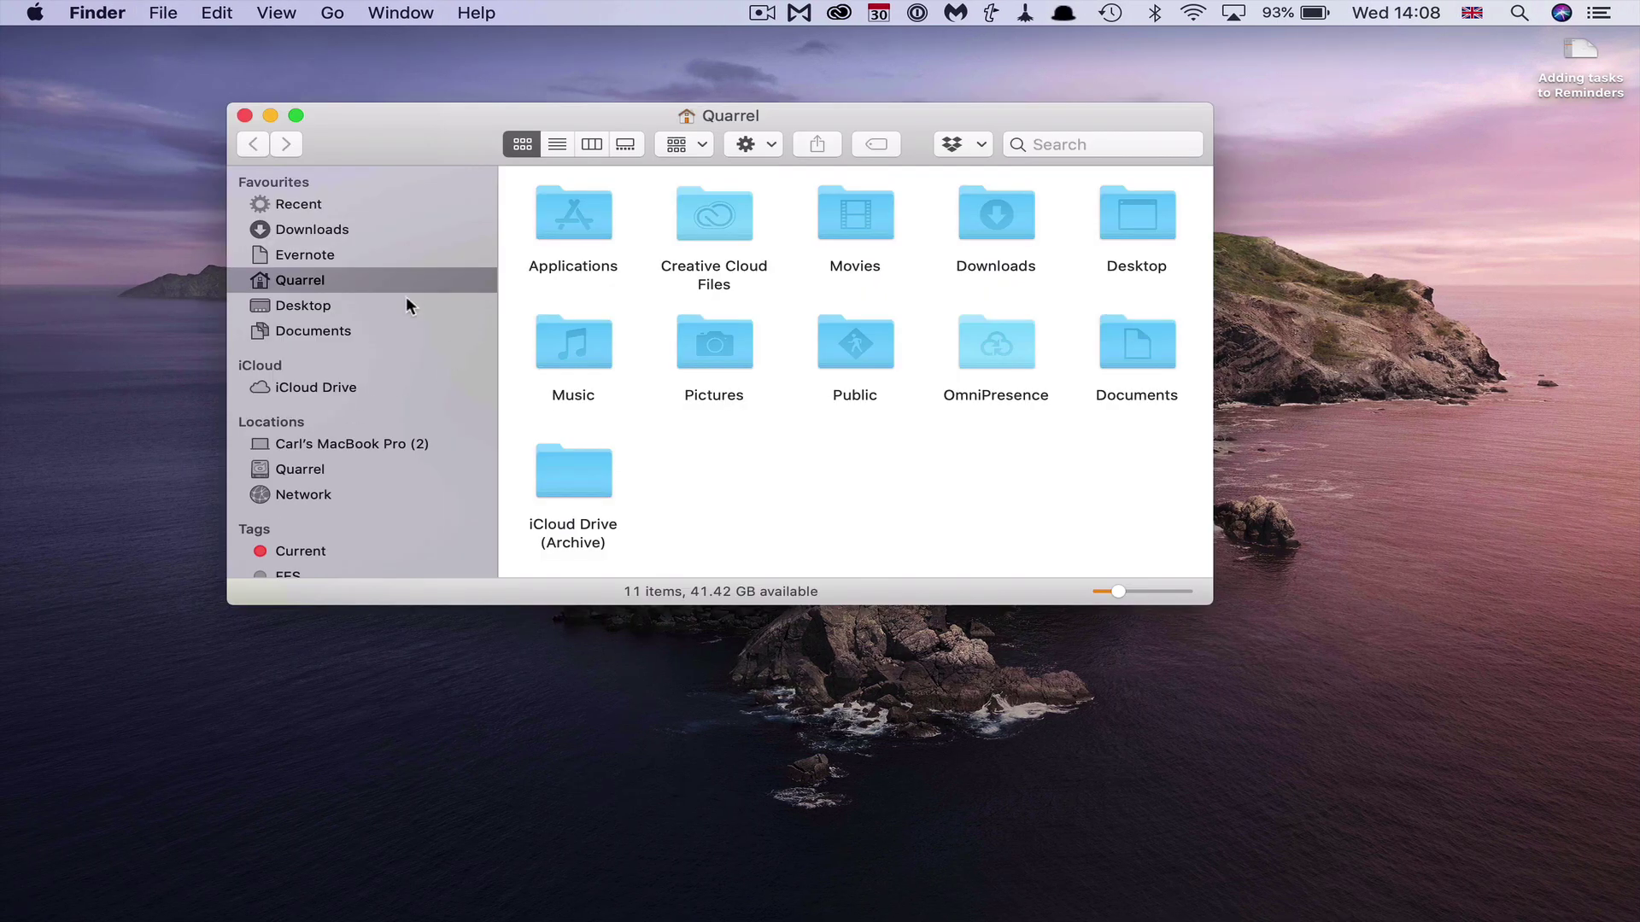
{"action": "left_click", "coordinate": [304, 377]}
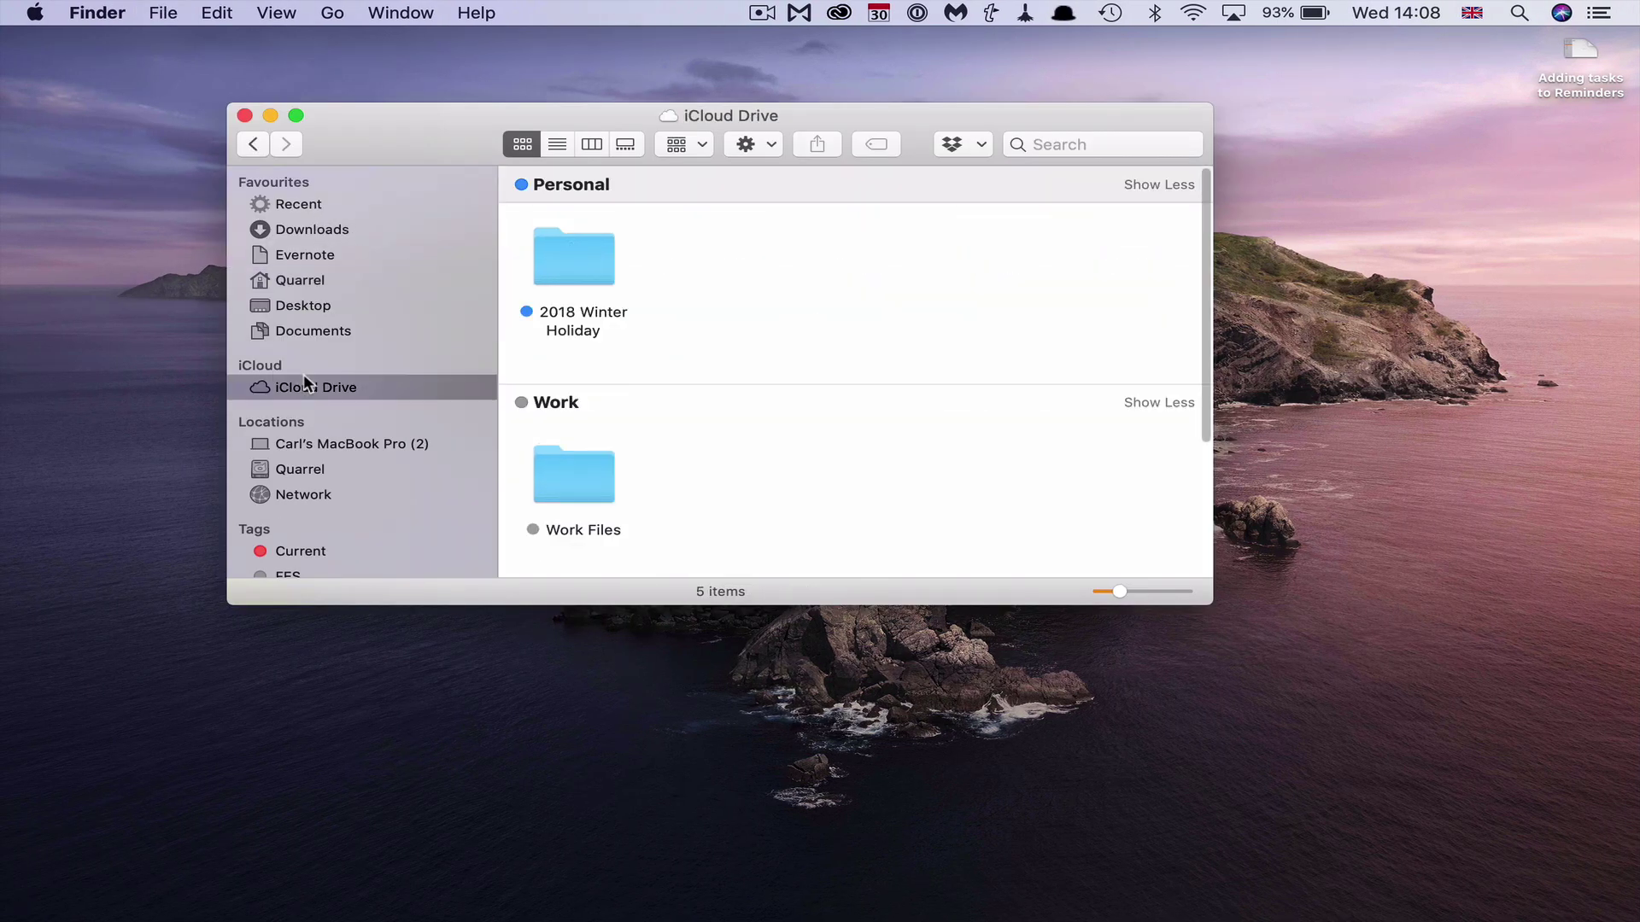
{"action": "left_click_drag", "start_coordinate": [385, 127], "coordinate": [354, 94]}
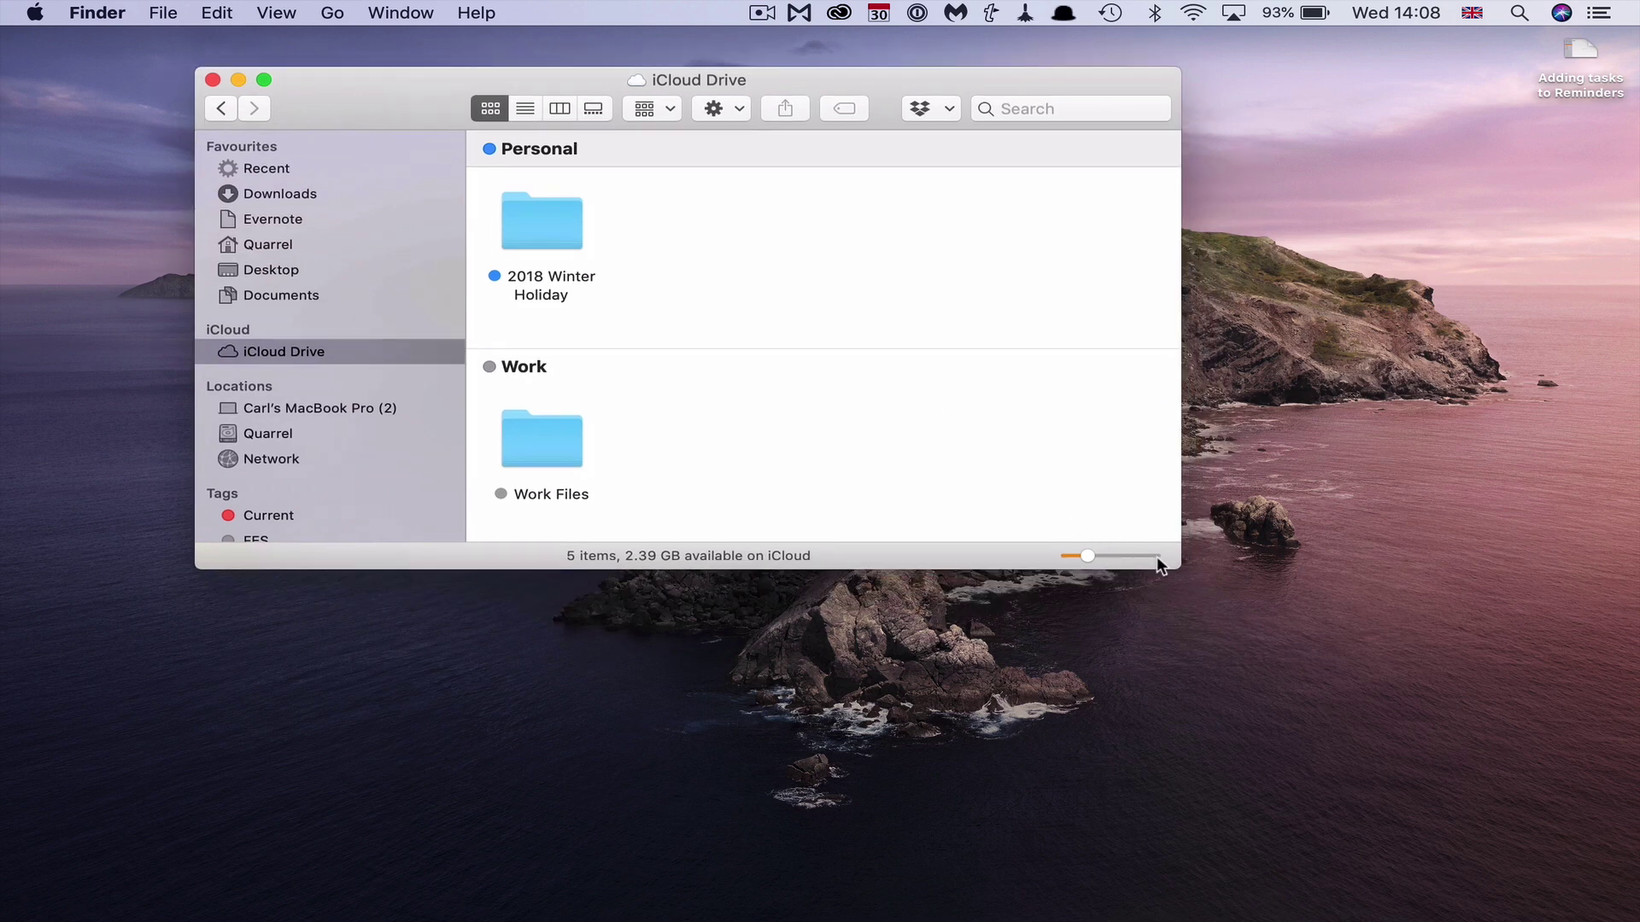
{"action": "left_click_drag", "start_coordinate": [1180, 568], "coordinate": [1556, 901]}
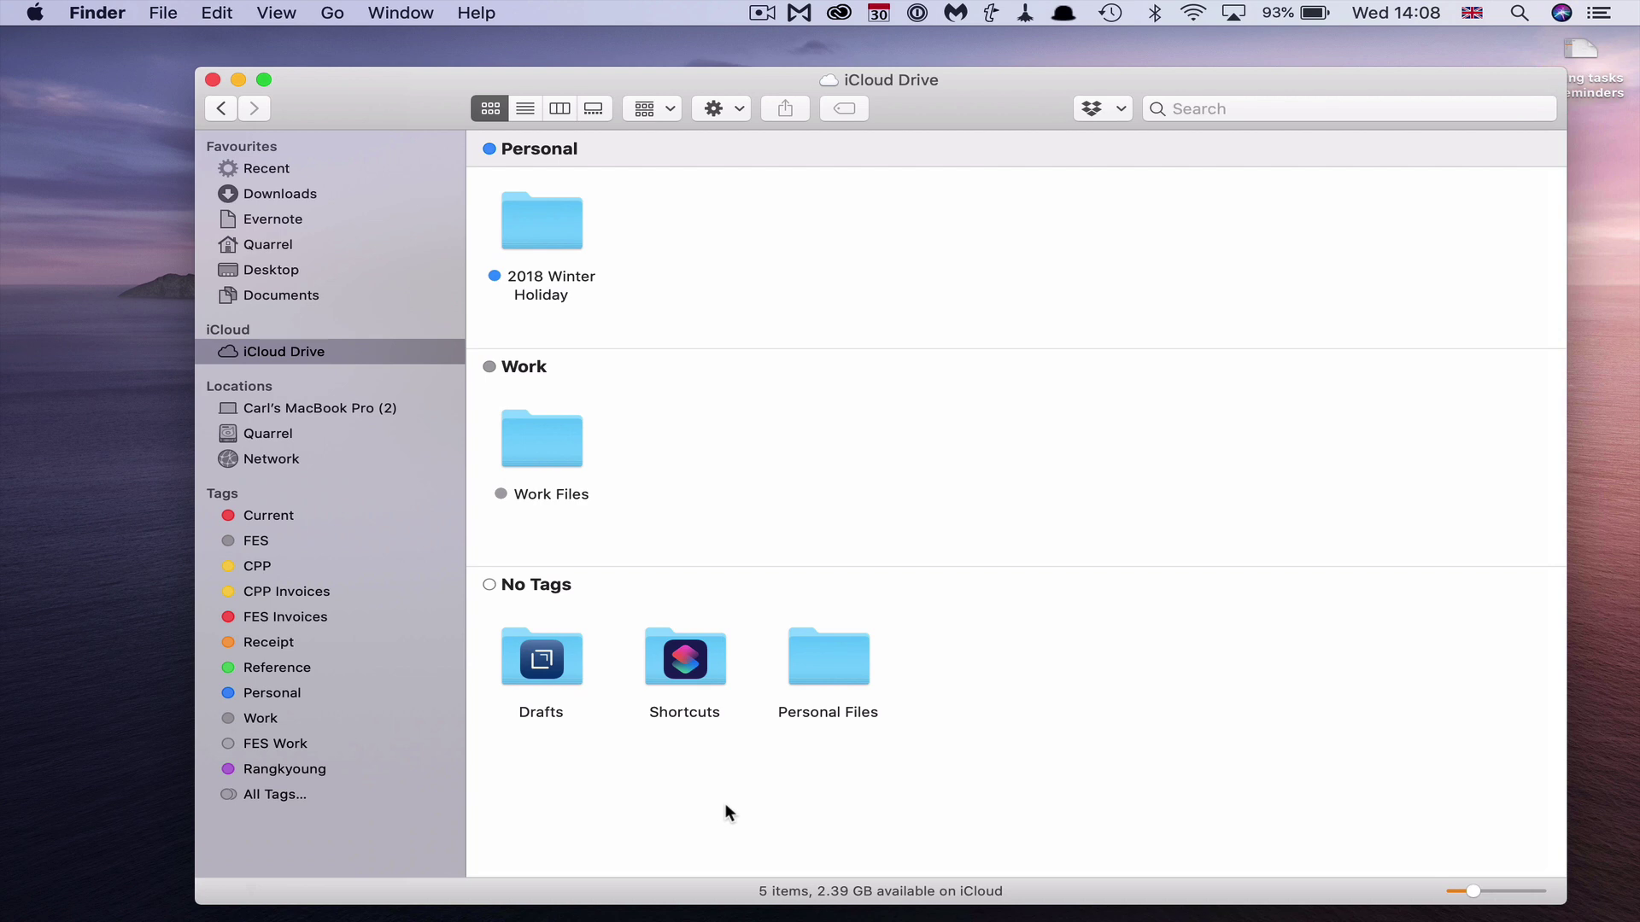
- Rename the 2018 Winter Holiday folder in iCloud Drive as 2019 Winter Holiday
{"action": "left_click", "coordinate": [547, 229]}
{"action": "key", "text": "Return"}
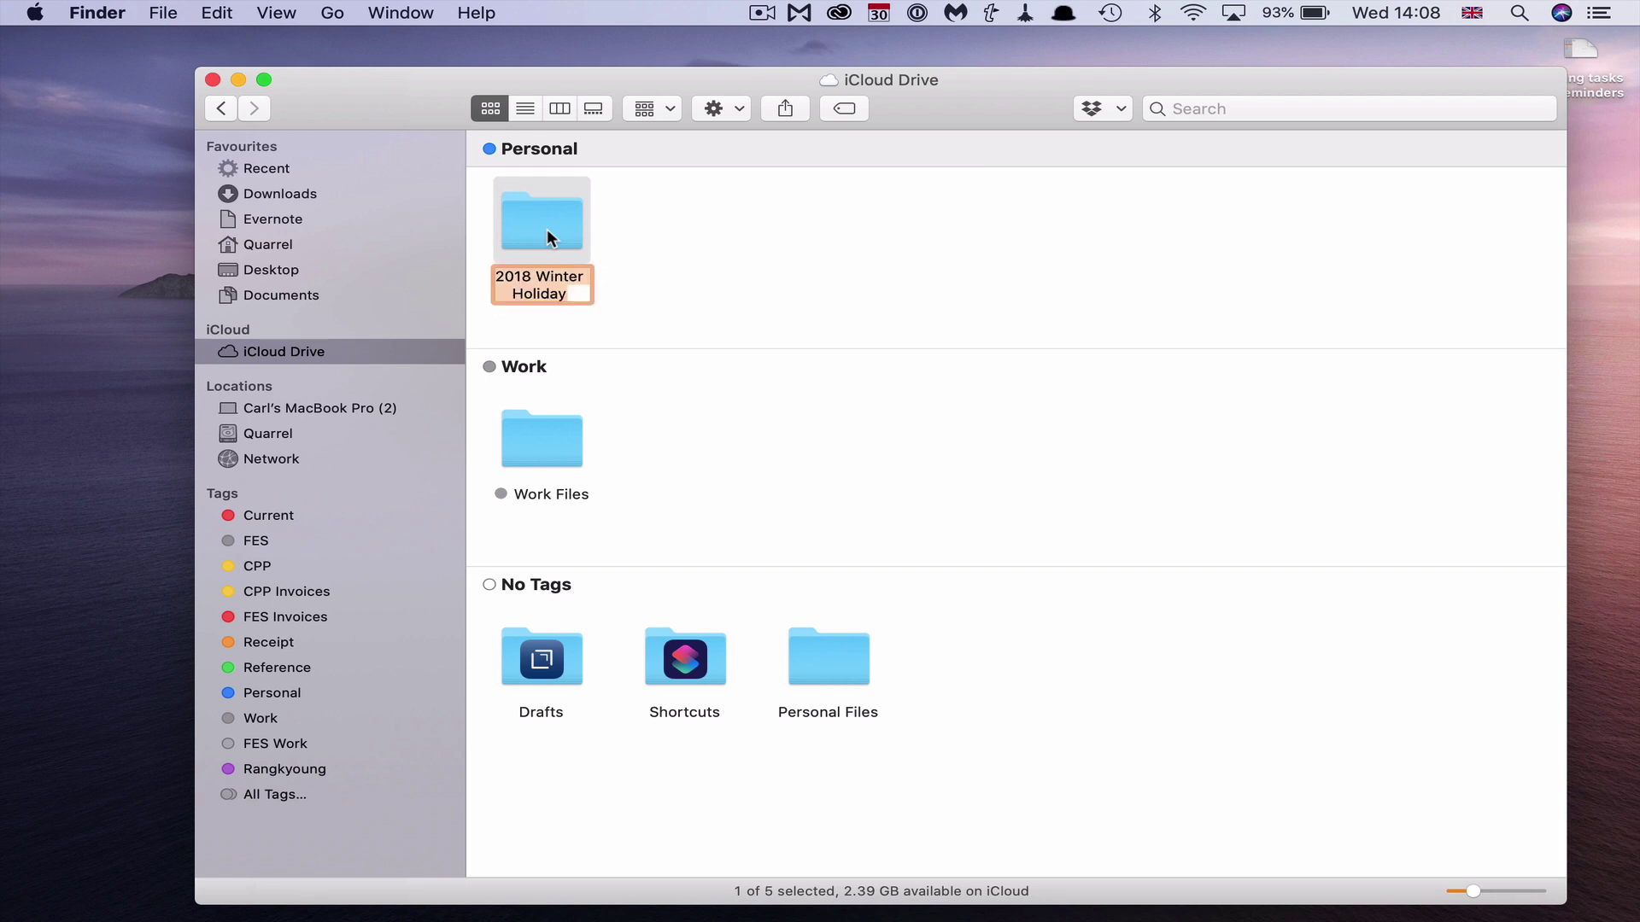
{"action": "left_click", "coordinate": [533, 276]}
{"action": "key", "text": "BackSpace"}
{"action": "type", "text": "9"}
{"action": "key", "text": "Return"}
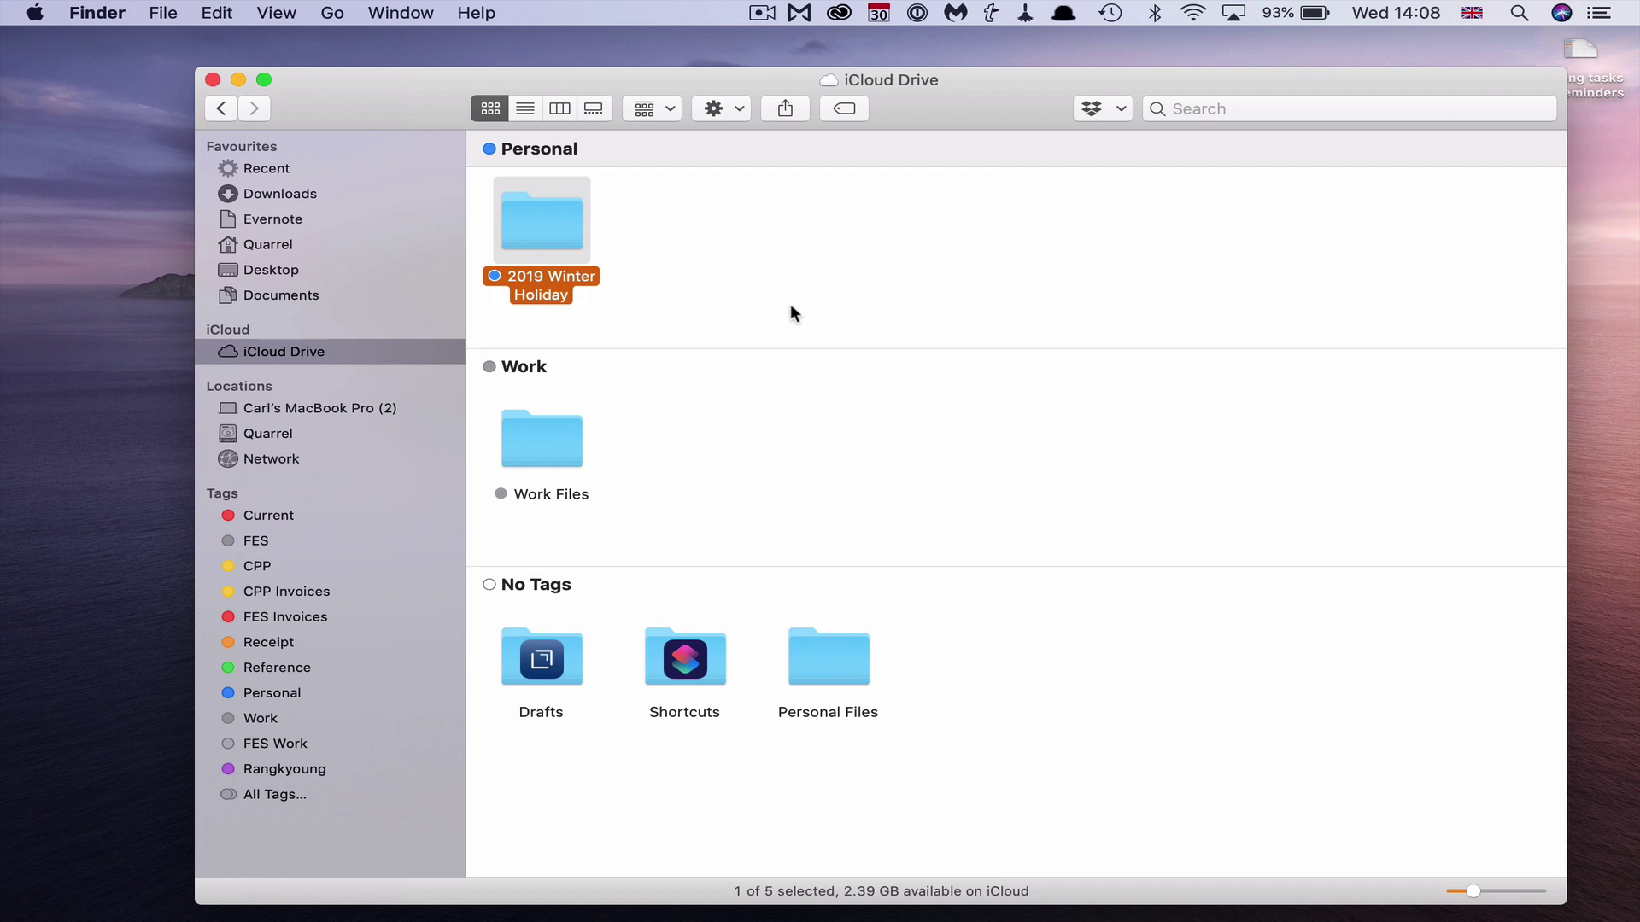
- Assign the Personal tag to the untagged Personal Files folder
{"action": "left_click", "coordinate": [822, 642]}
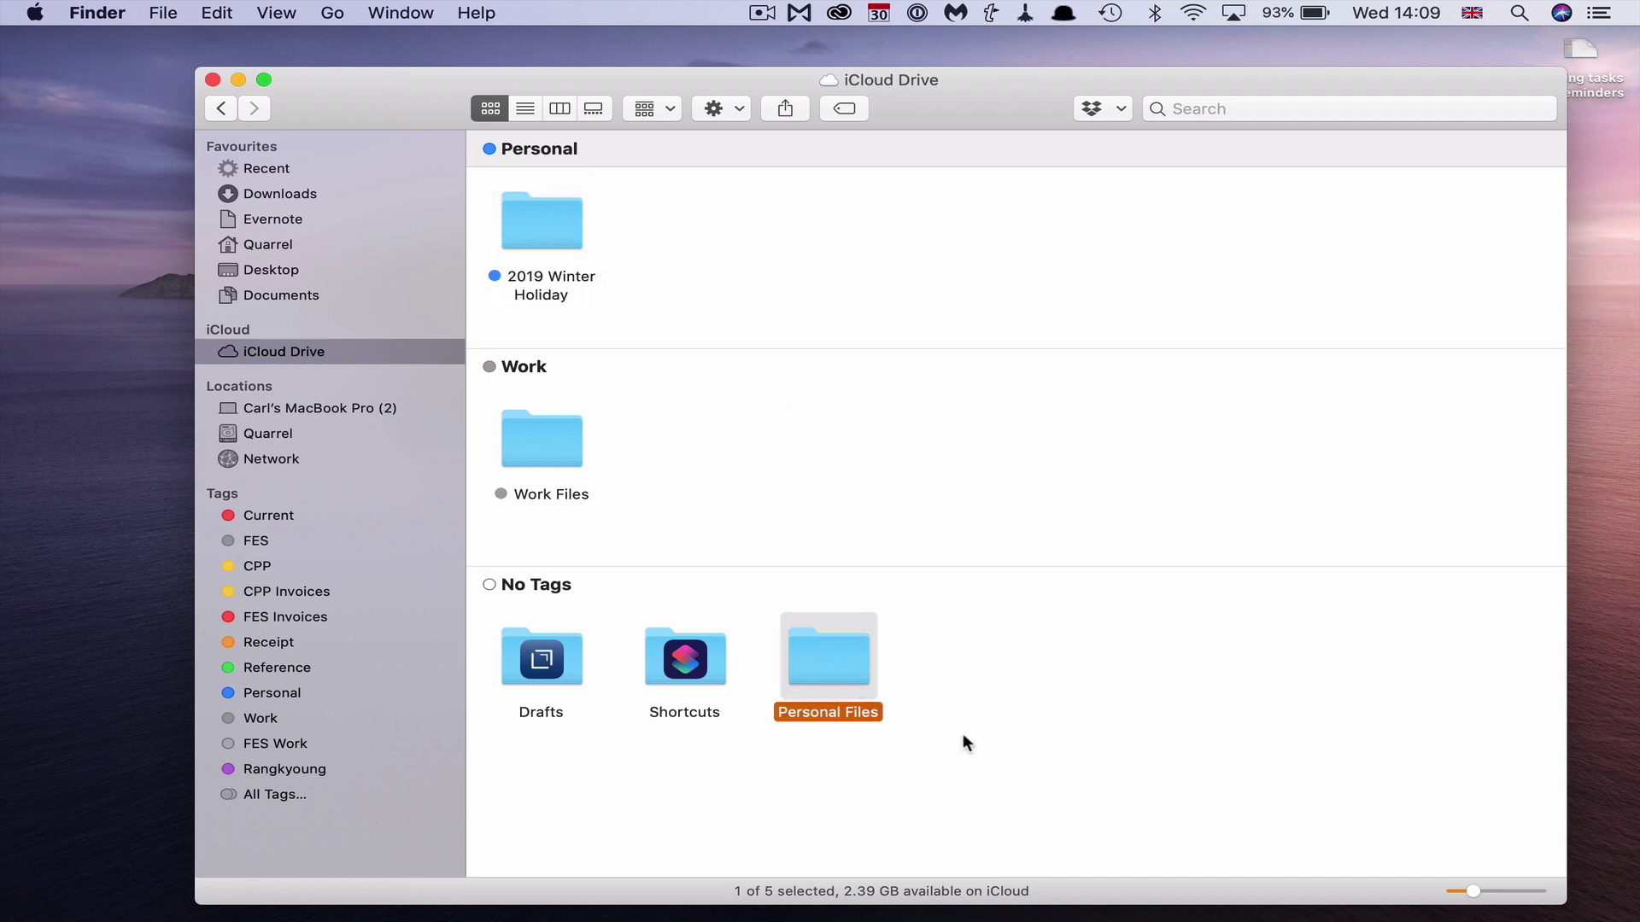
{"action": "left_click", "coordinate": [952, 702]}
{"action": "left_click", "coordinate": [834, 659]}
{"action": "left_click", "coordinate": [846, 109]}
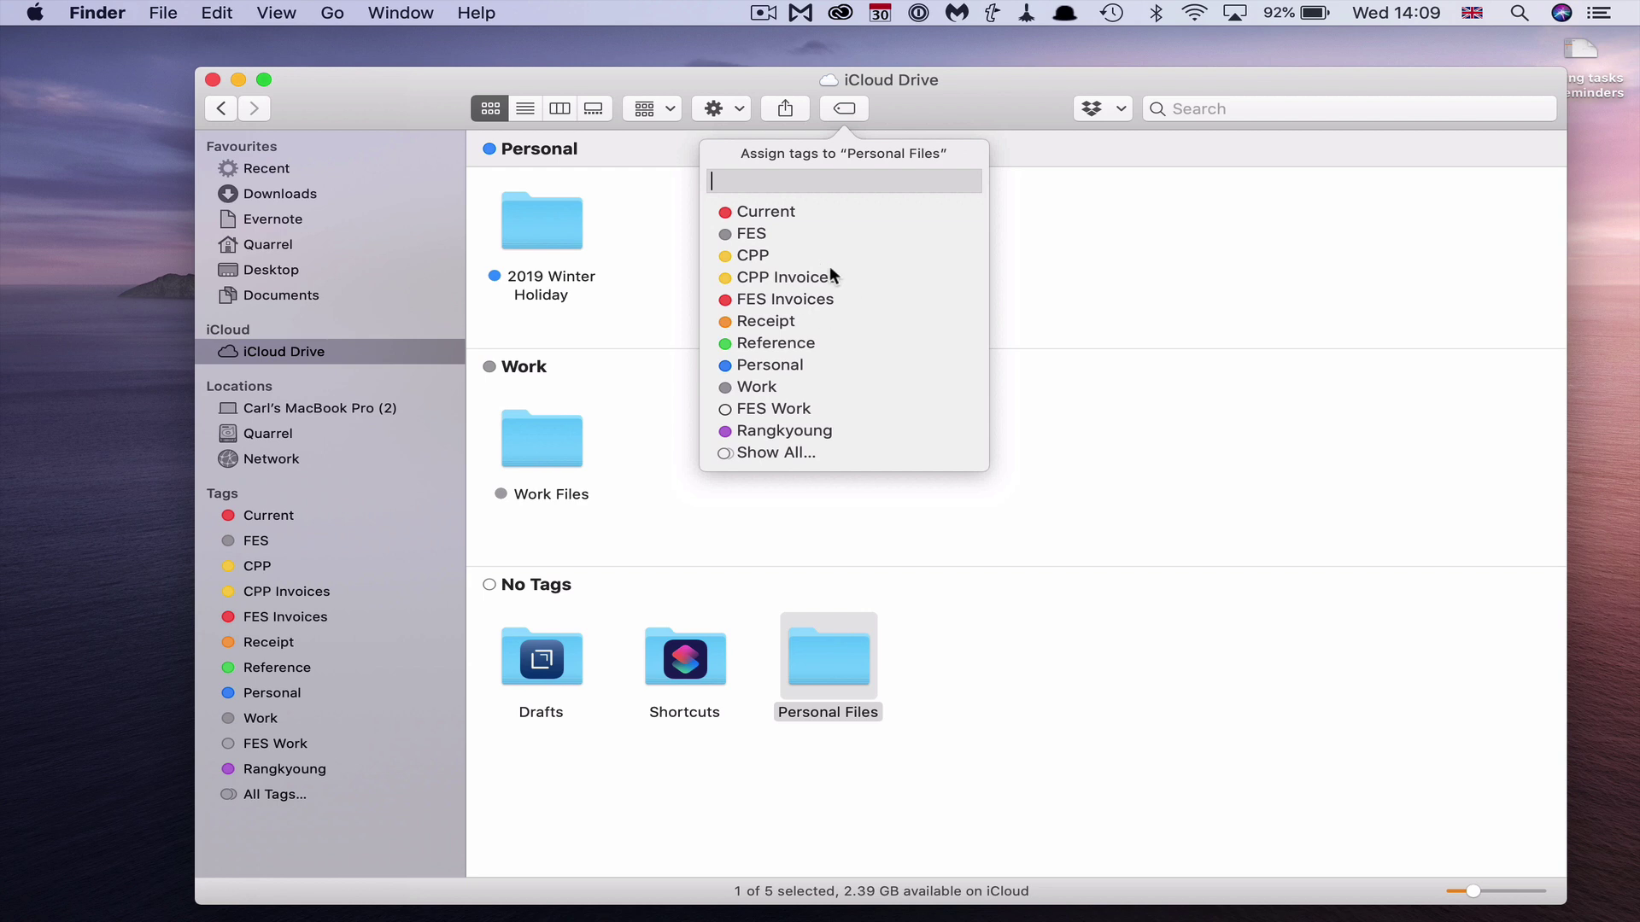
{"action": "left_click", "coordinate": [753, 365]}
{"action": "left_click", "coordinate": [1053, 306]}
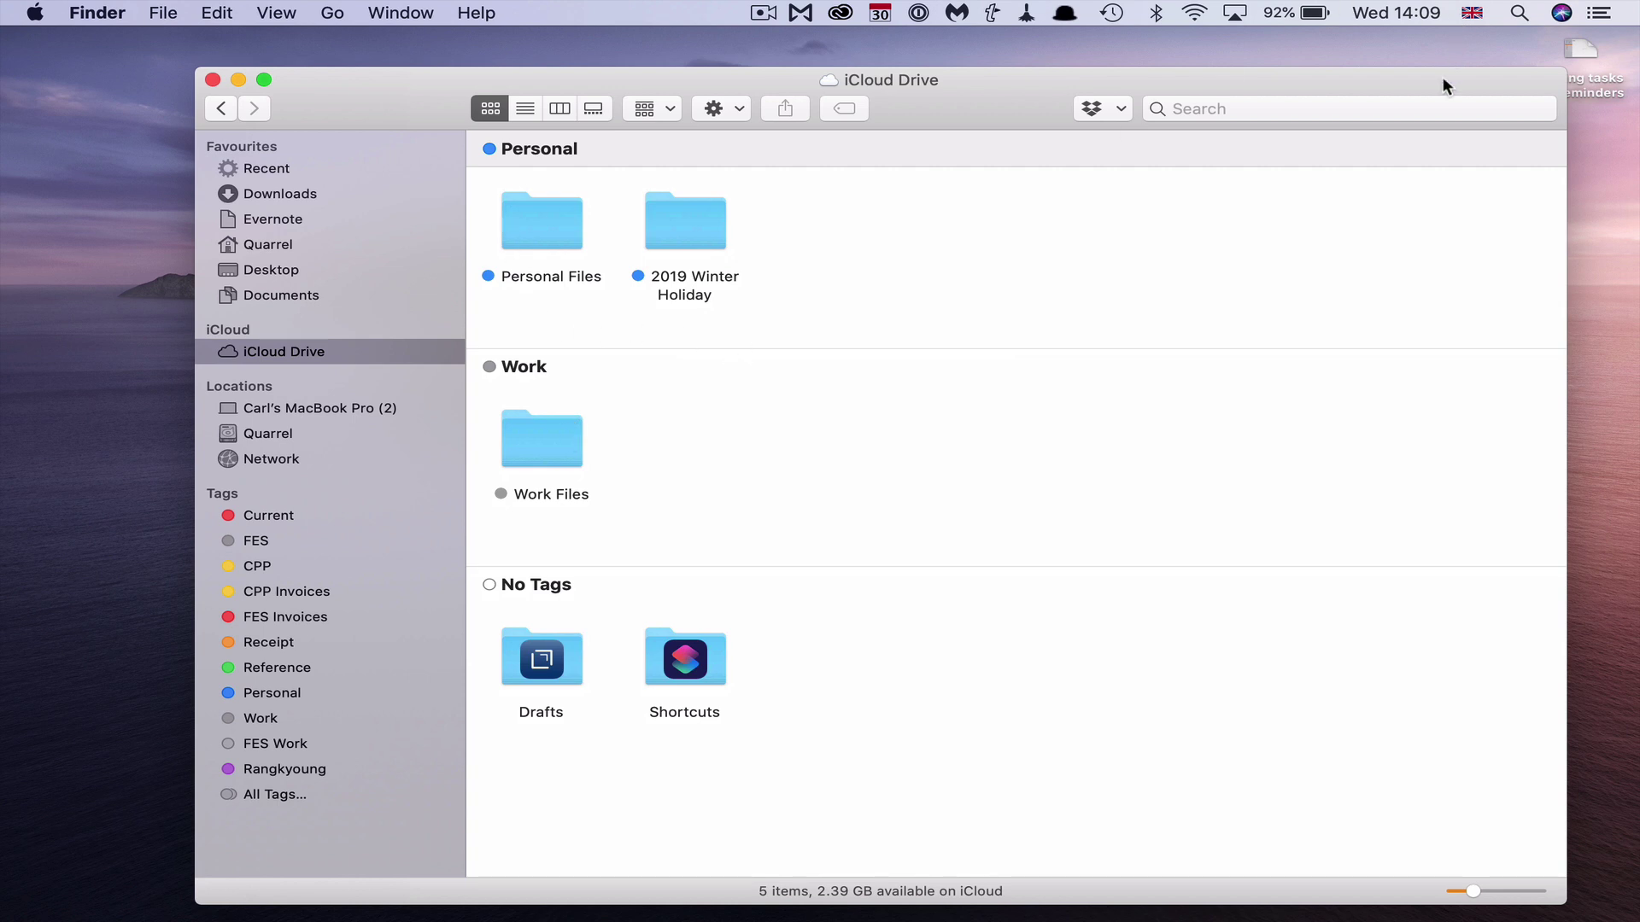
- Move the "Adding tasks to Reminders" file from the desktop into the Work Files folder in iCloud Drive
{"action": "left_click_drag", "start_coordinate": [1442, 77], "coordinate": [1411, 73]}
{"action": "left_click", "coordinate": [1585, 50]}
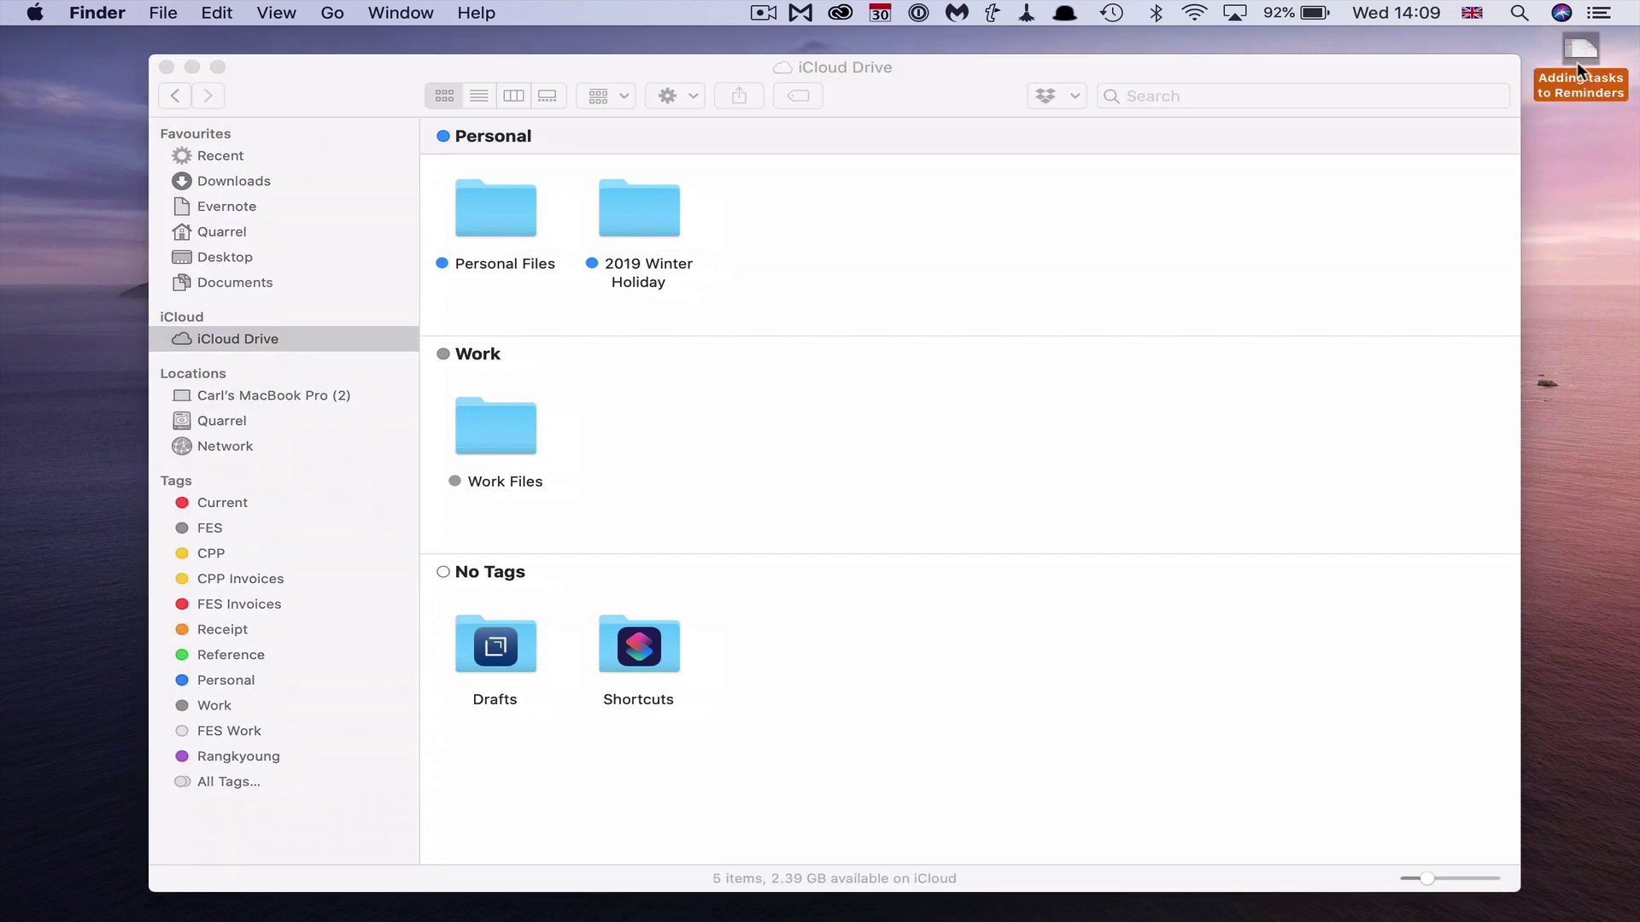
{"action": "left_click_drag", "start_coordinate": [1581, 48], "coordinate": [513, 417]}
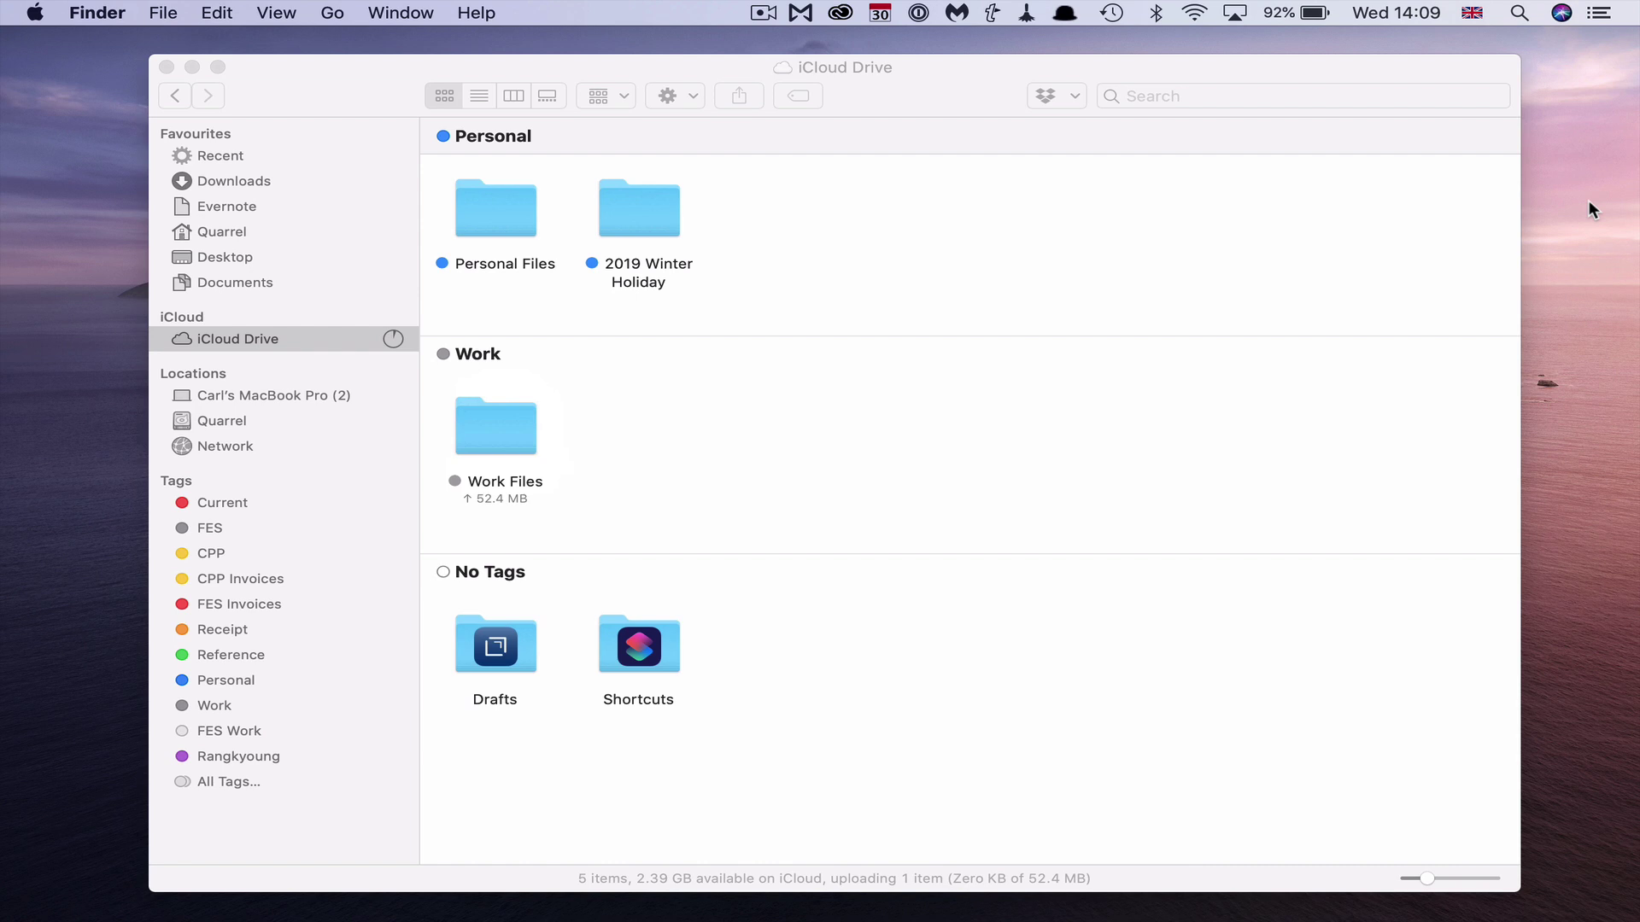
{"action": "left_click", "coordinate": [1472, 183]}
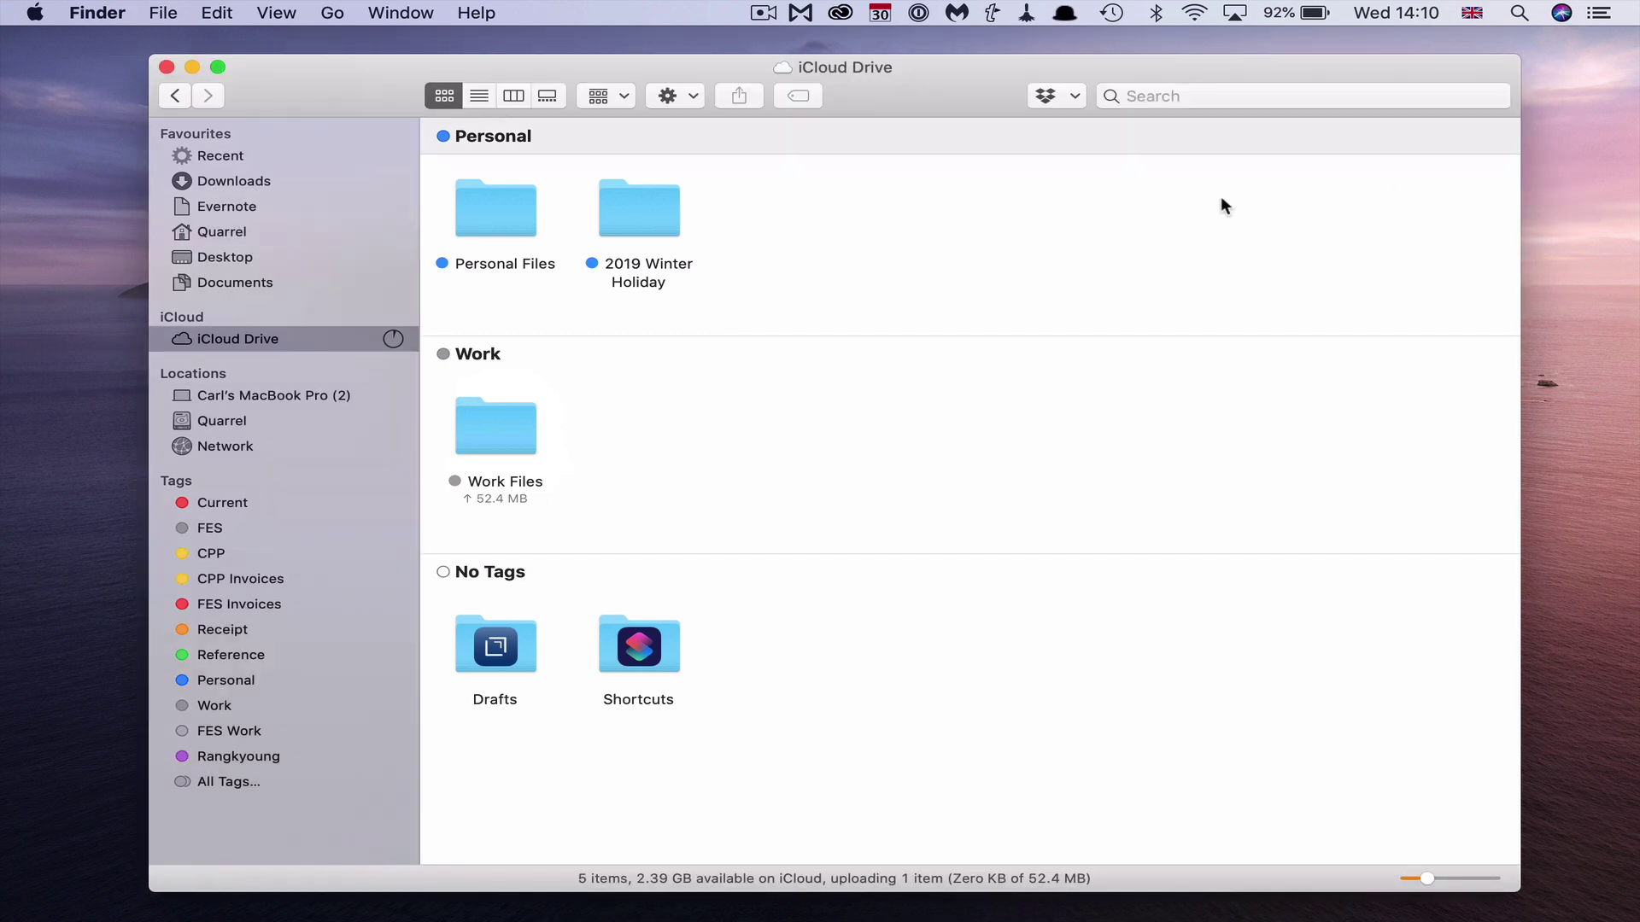
- Examine the criteria available for grouping the items in iCloud Drive
{"action": "left_click", "coordinate": [691, 97]}
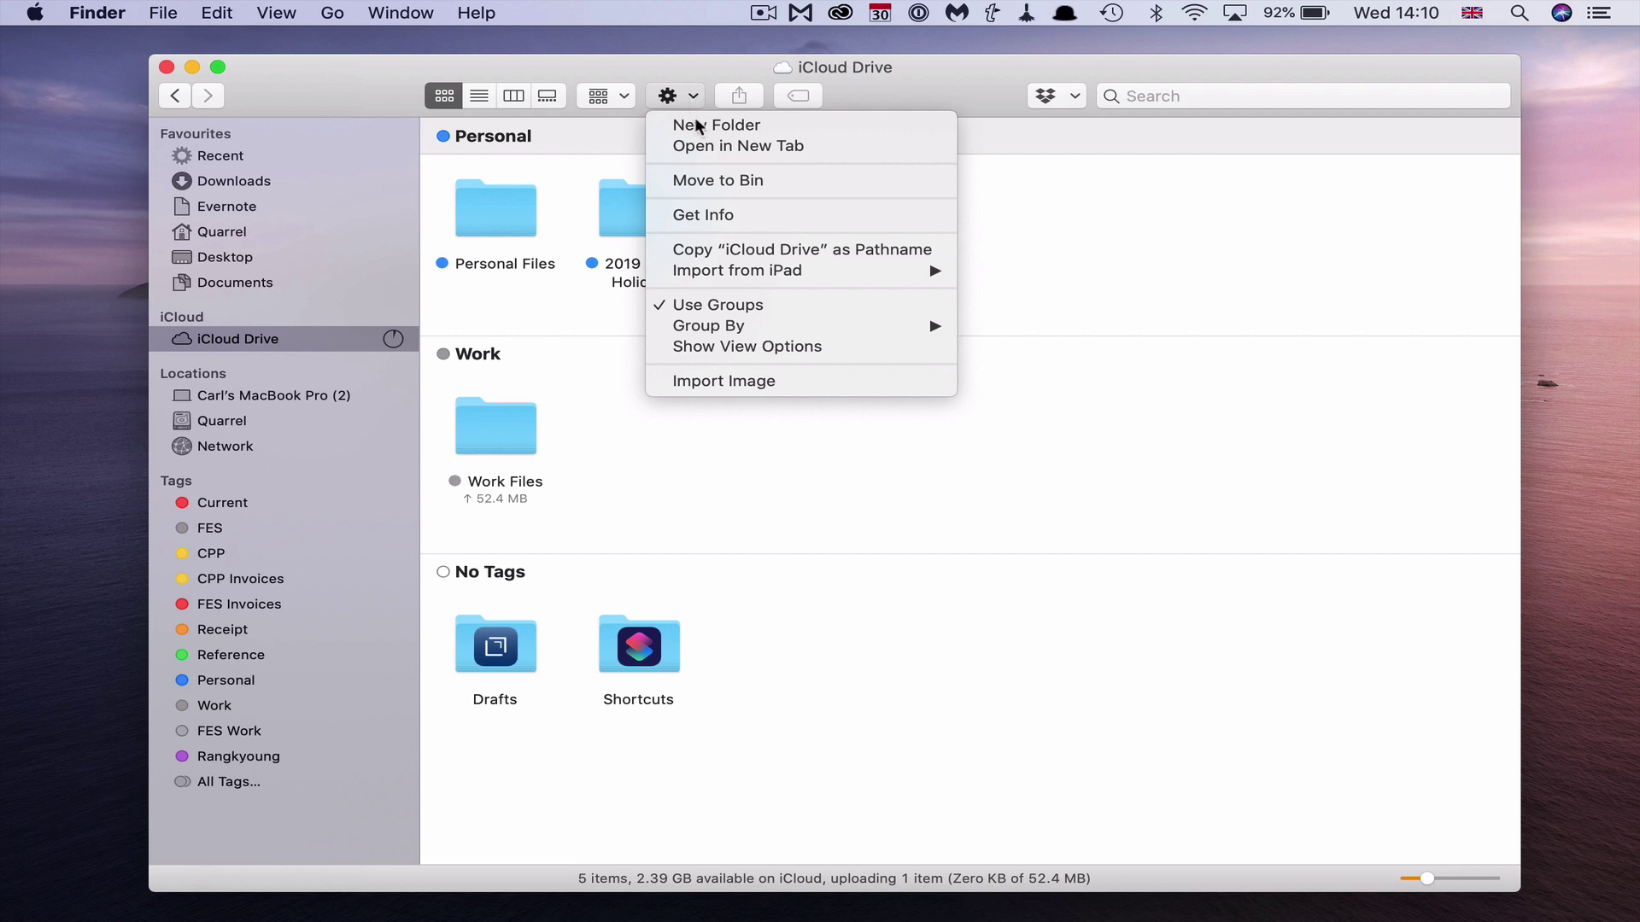
{"action": "mouse_move", "coordinate": [731, 326]}
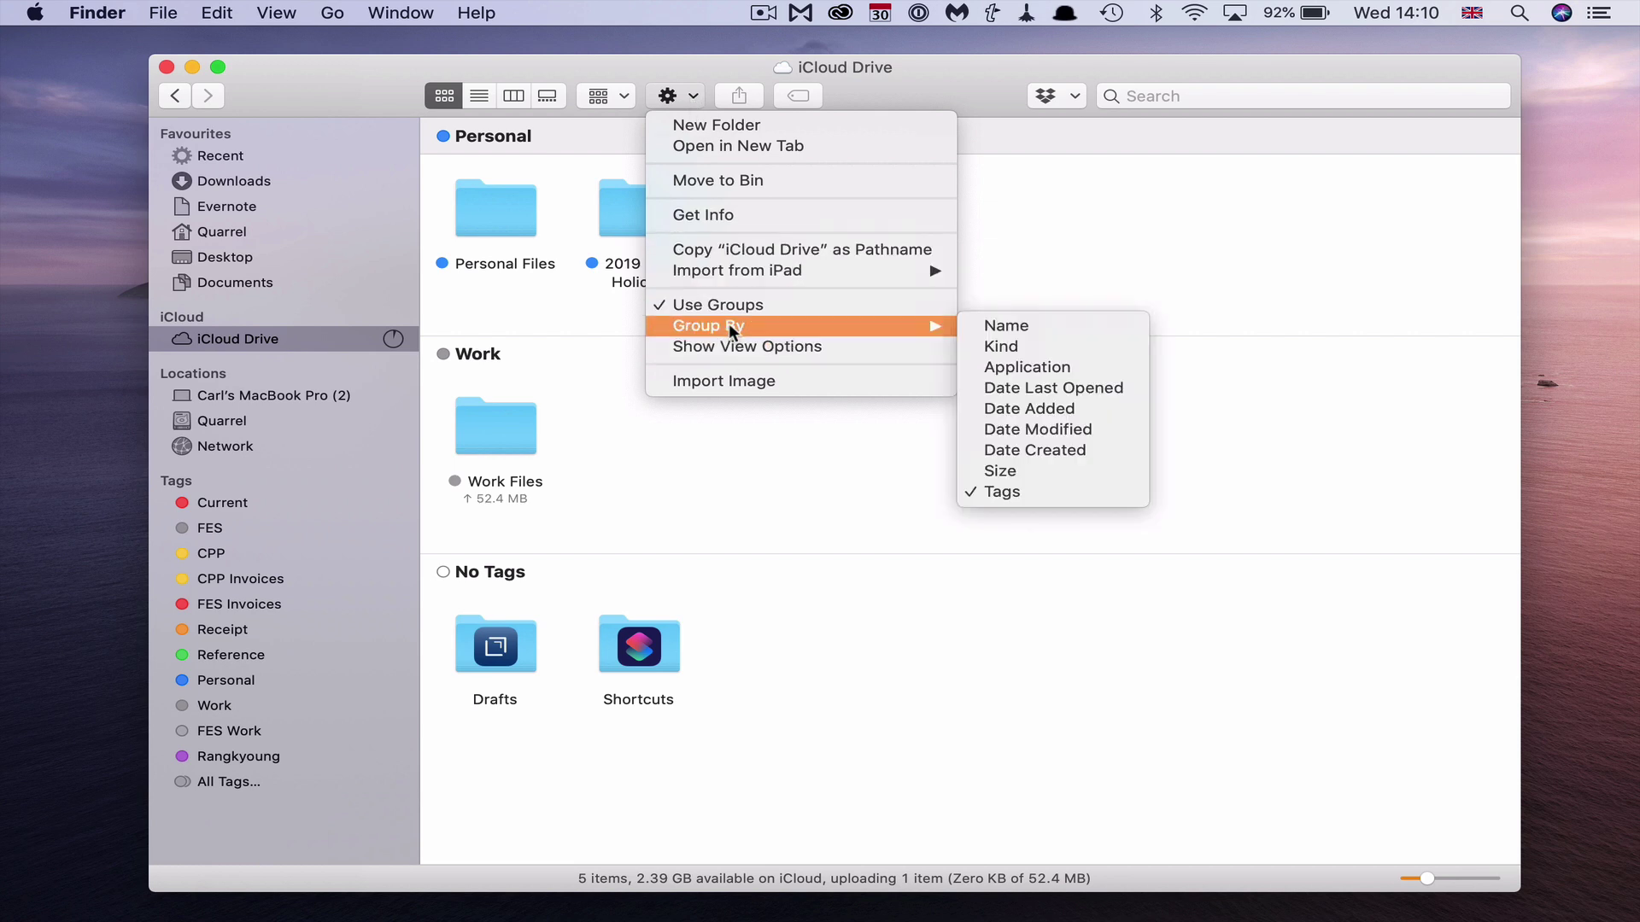
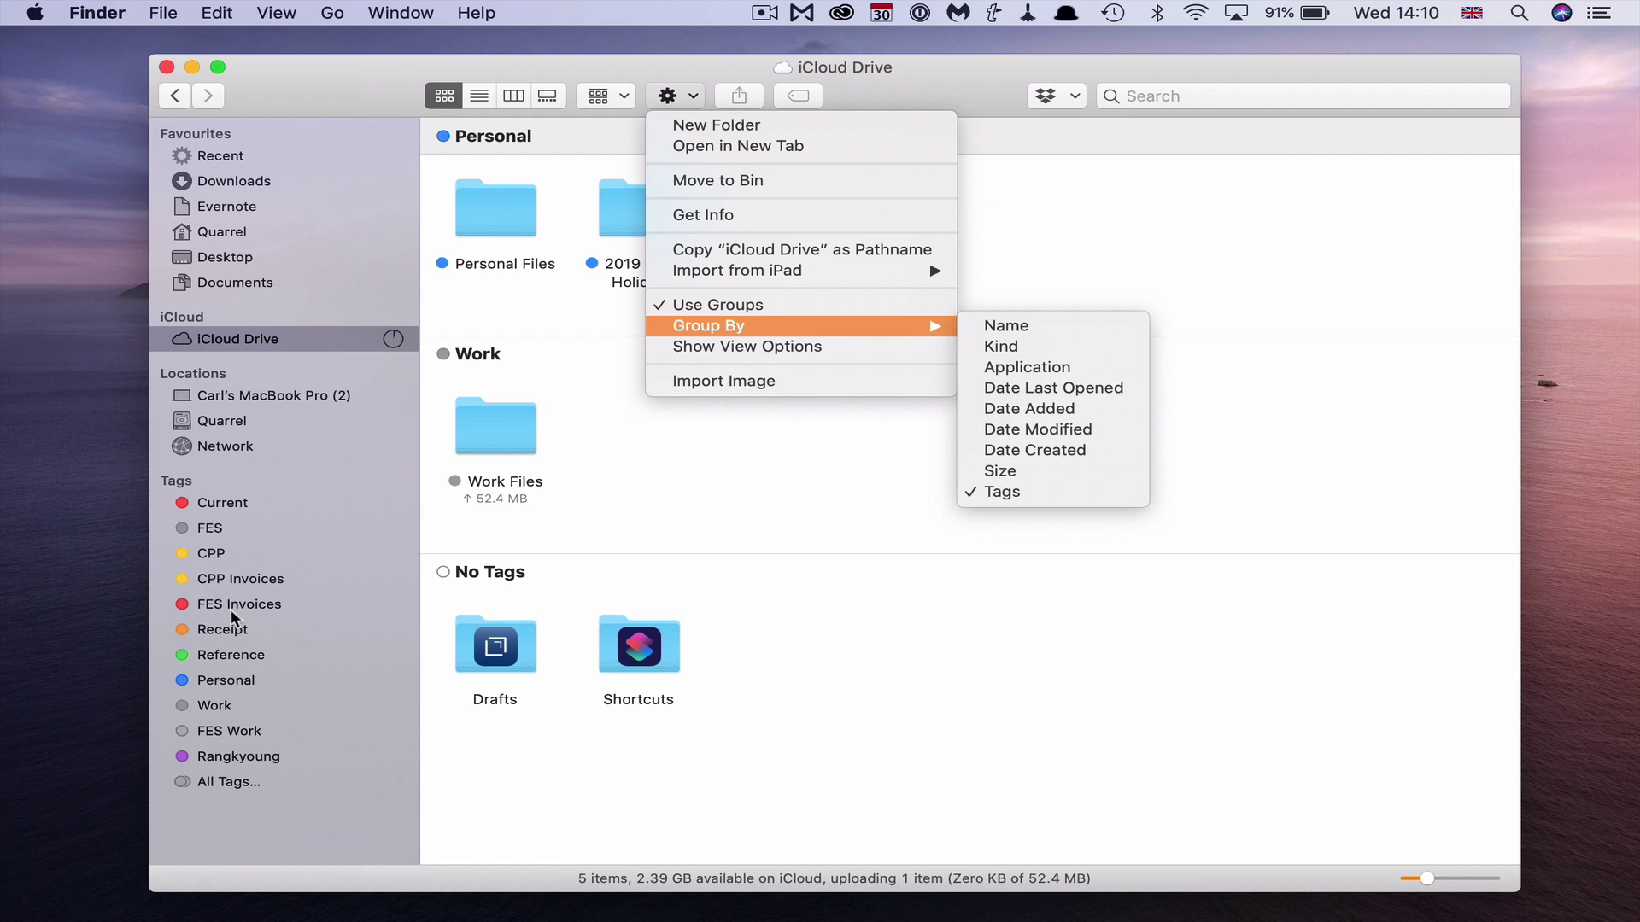
{"action": "left_click", "coordinate": [102, 448]}
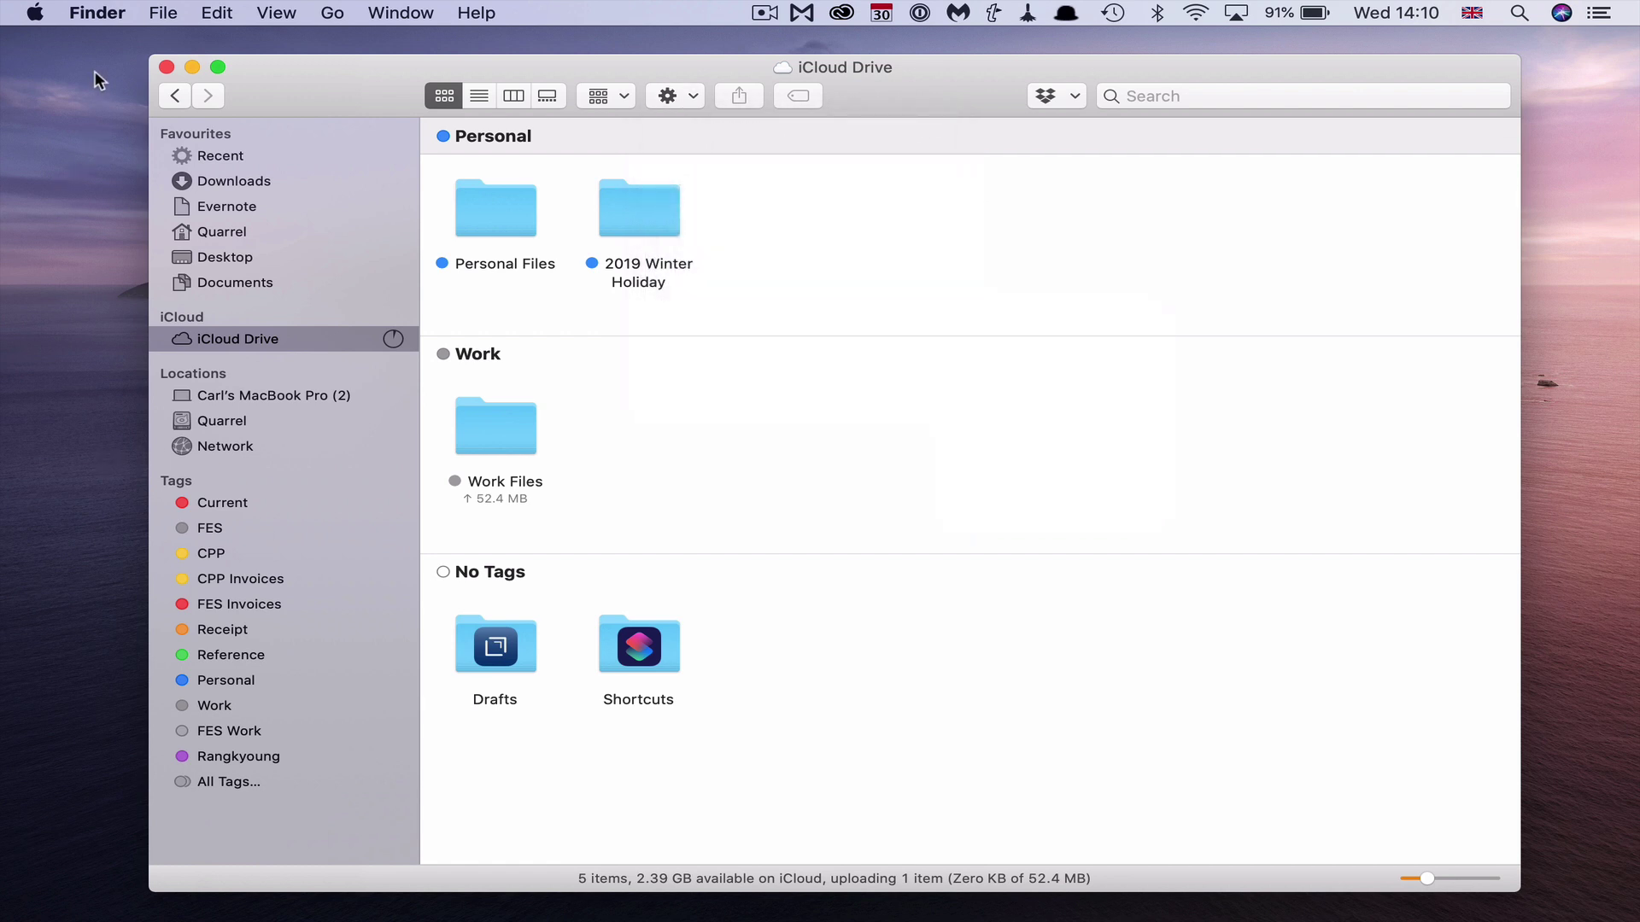
- Open the Finder preferences for tags and hide the Current tag from the sidebar
{"action": "left_click", "coordinate": [105, 13]}
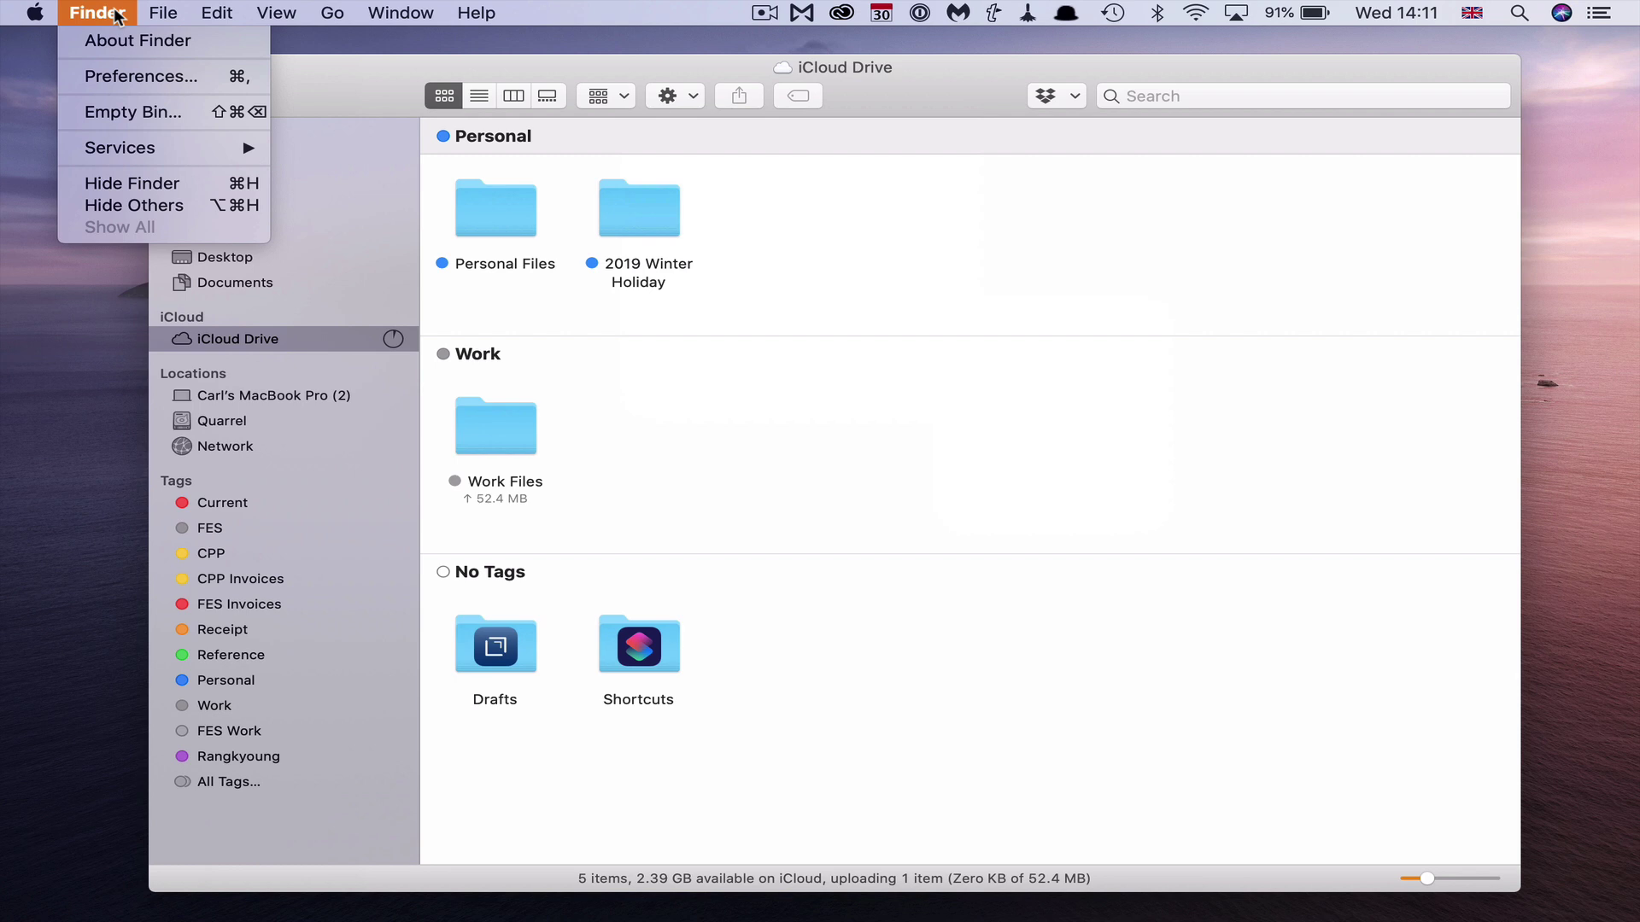
{"action": "mouse_move", "coordinate": [274, 13]}
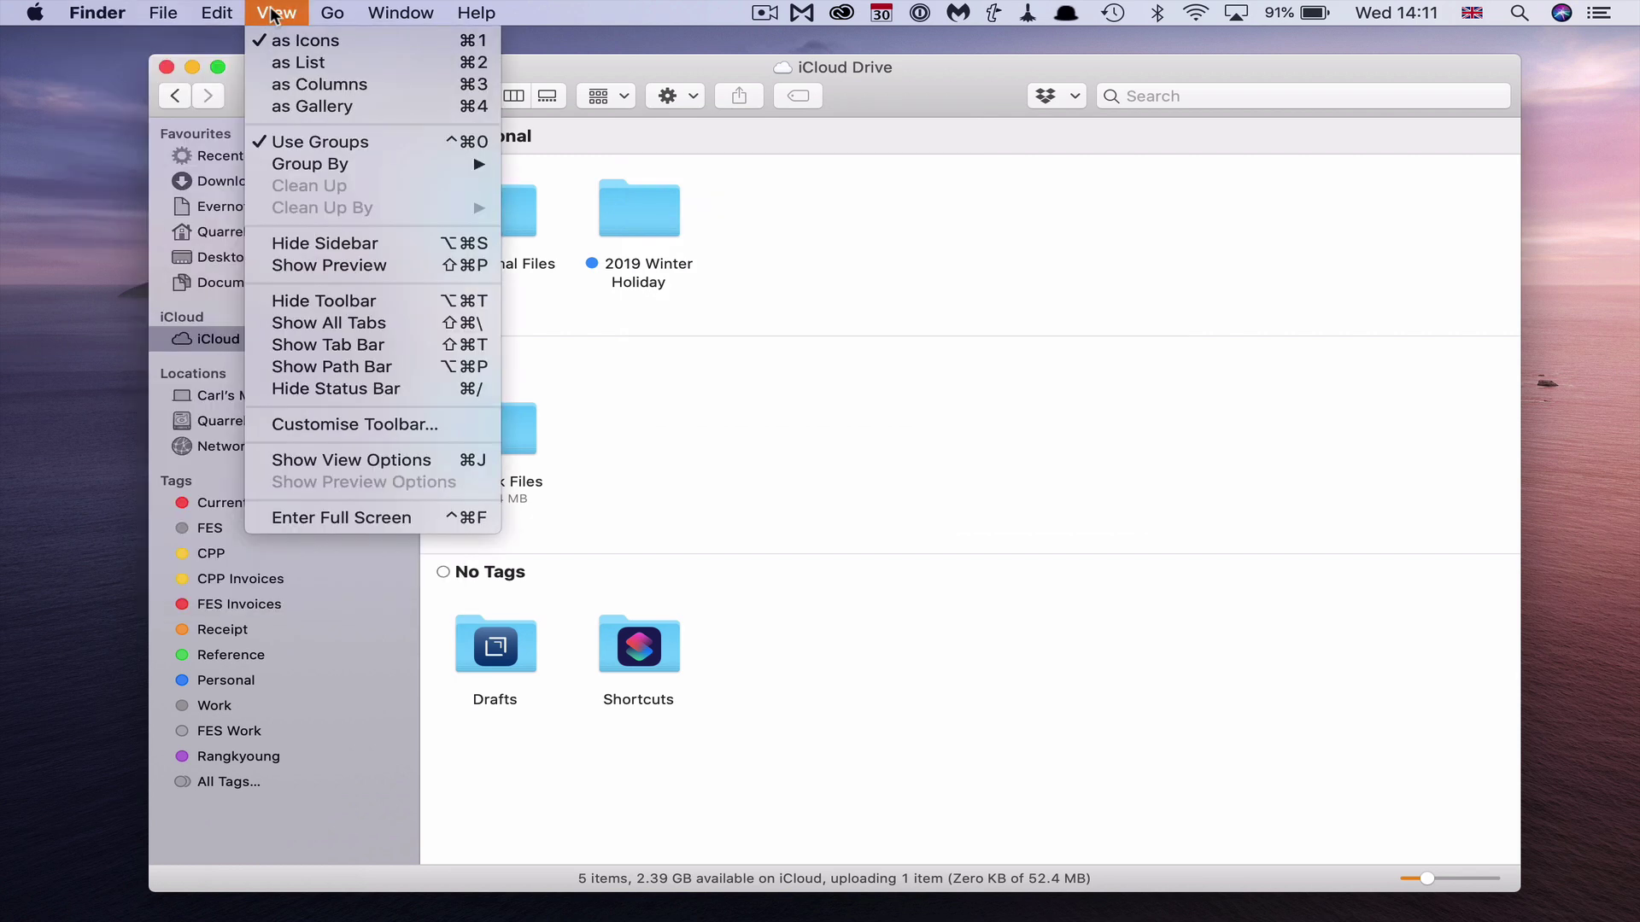
{"action": "mouse_move", "coordinate": [394, 10]}
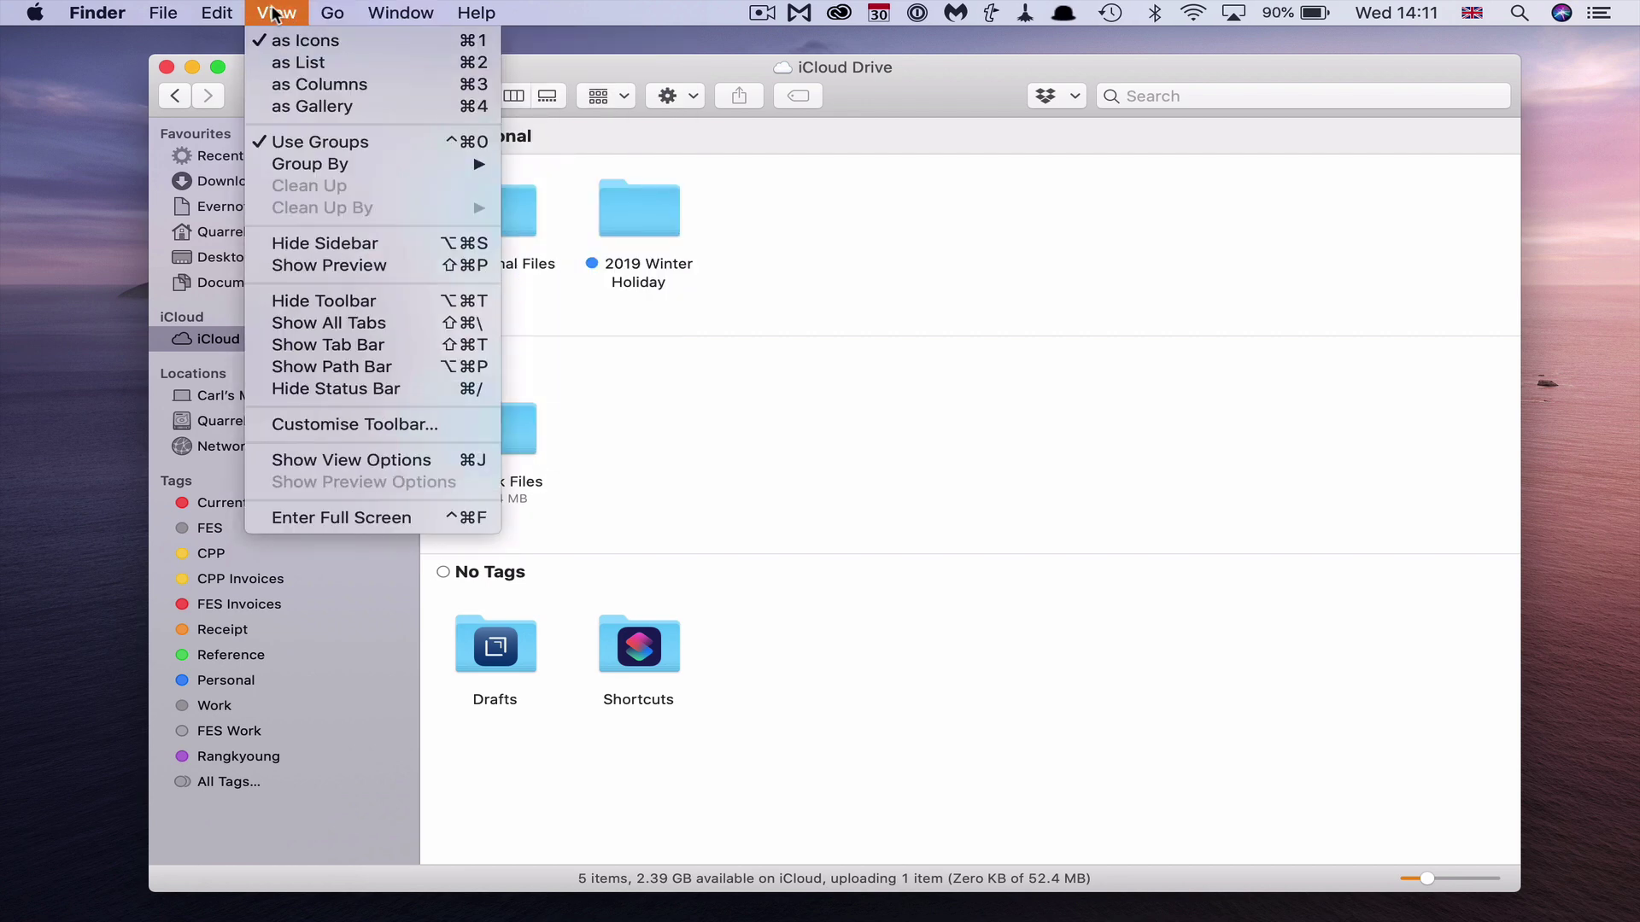
{"action": "mouse_move", "coordinate": [123, 15]}
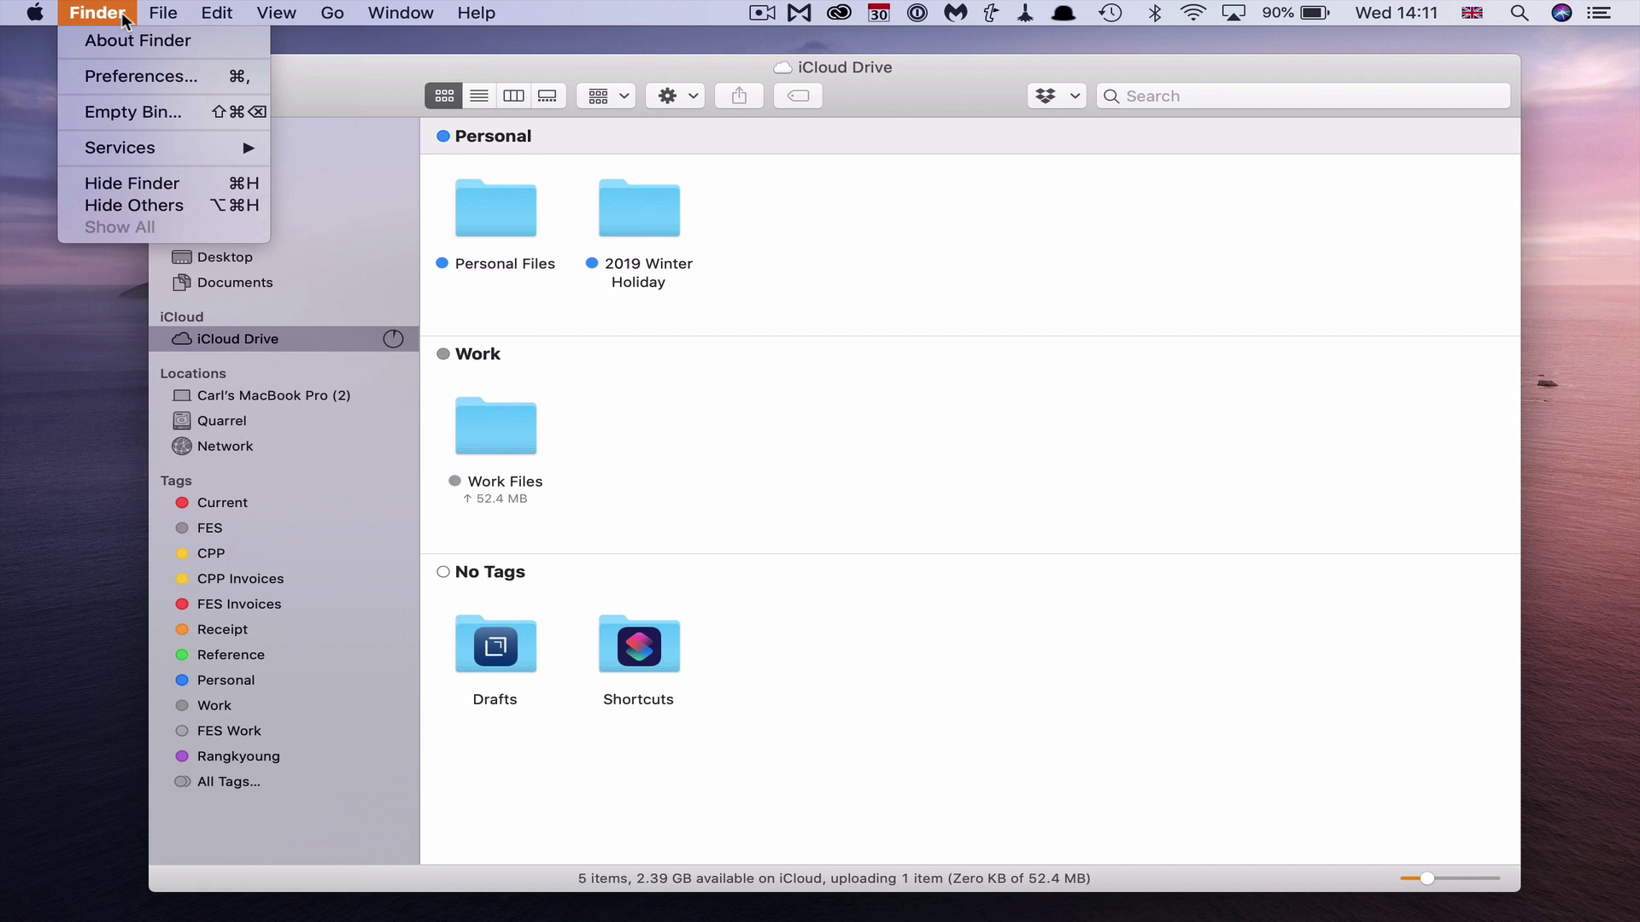
{"action": "left_click", "coordinate": [137, 72]}
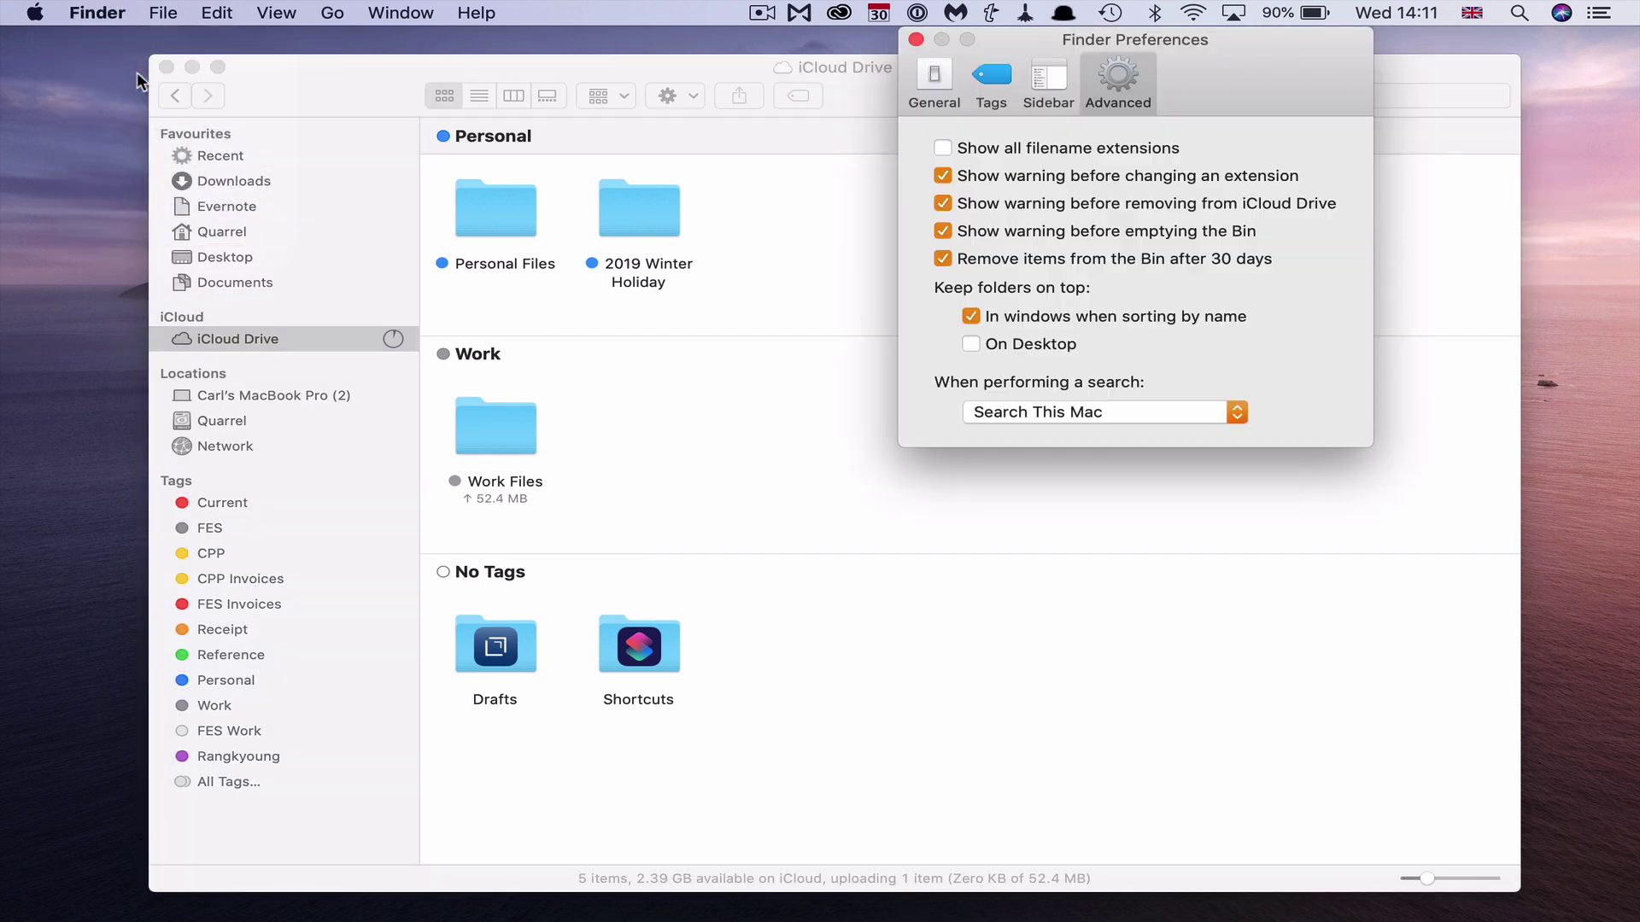
{"action": "left_click", "coordinate": [991, 77]}
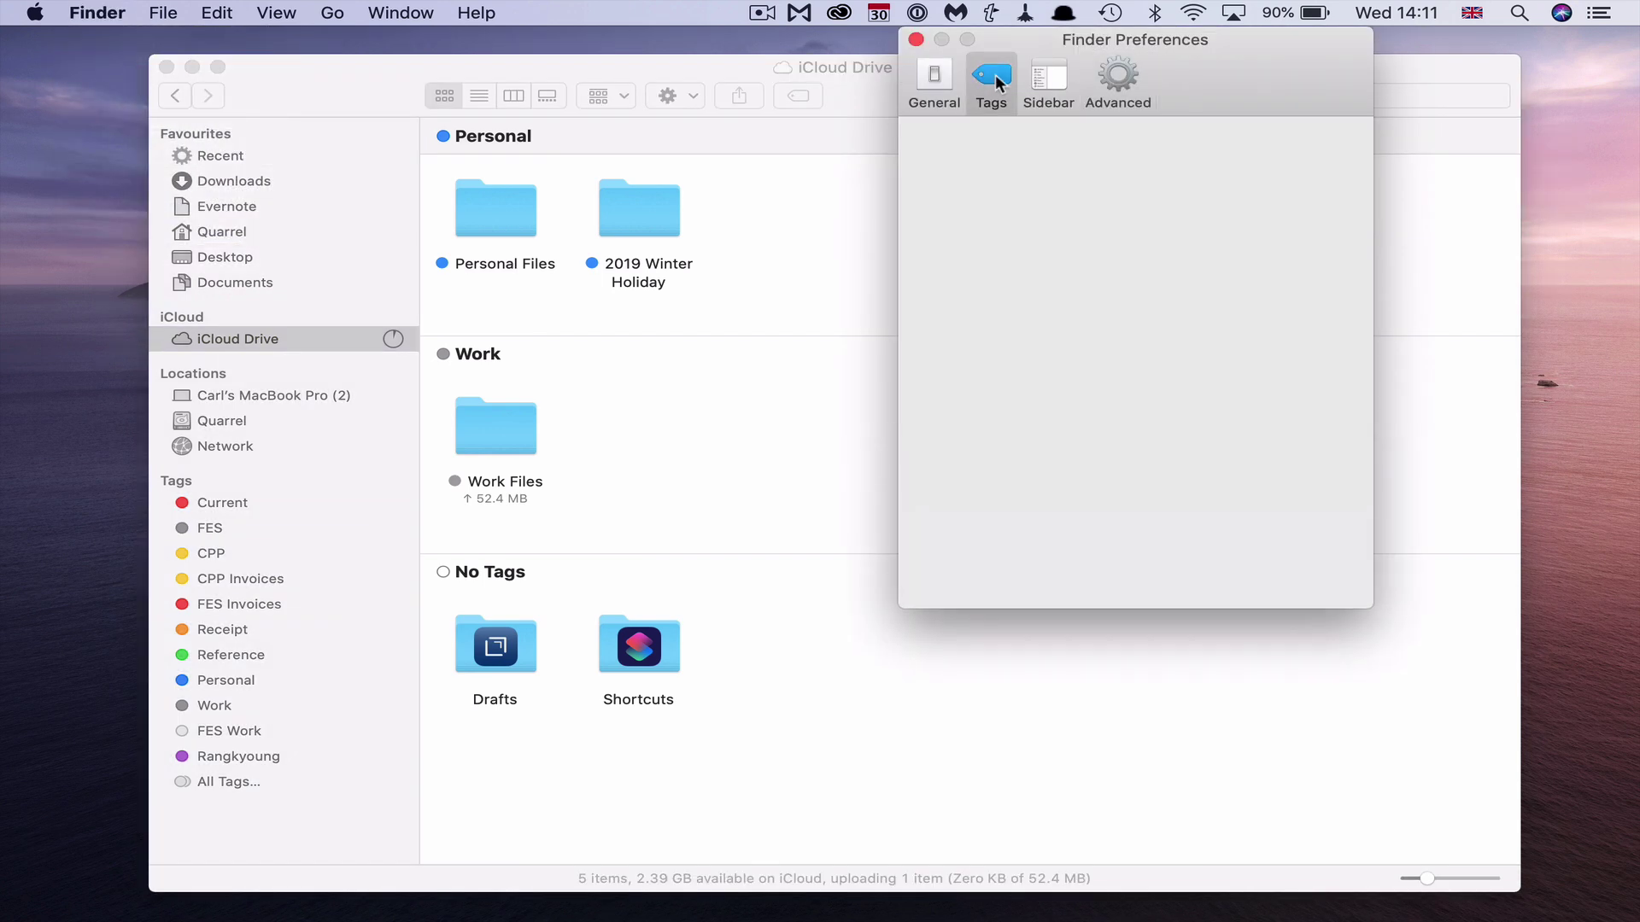
{"action": "left_click_drag", "start_coordinate": [1143, 101], "coordinate": [1128, 105]}
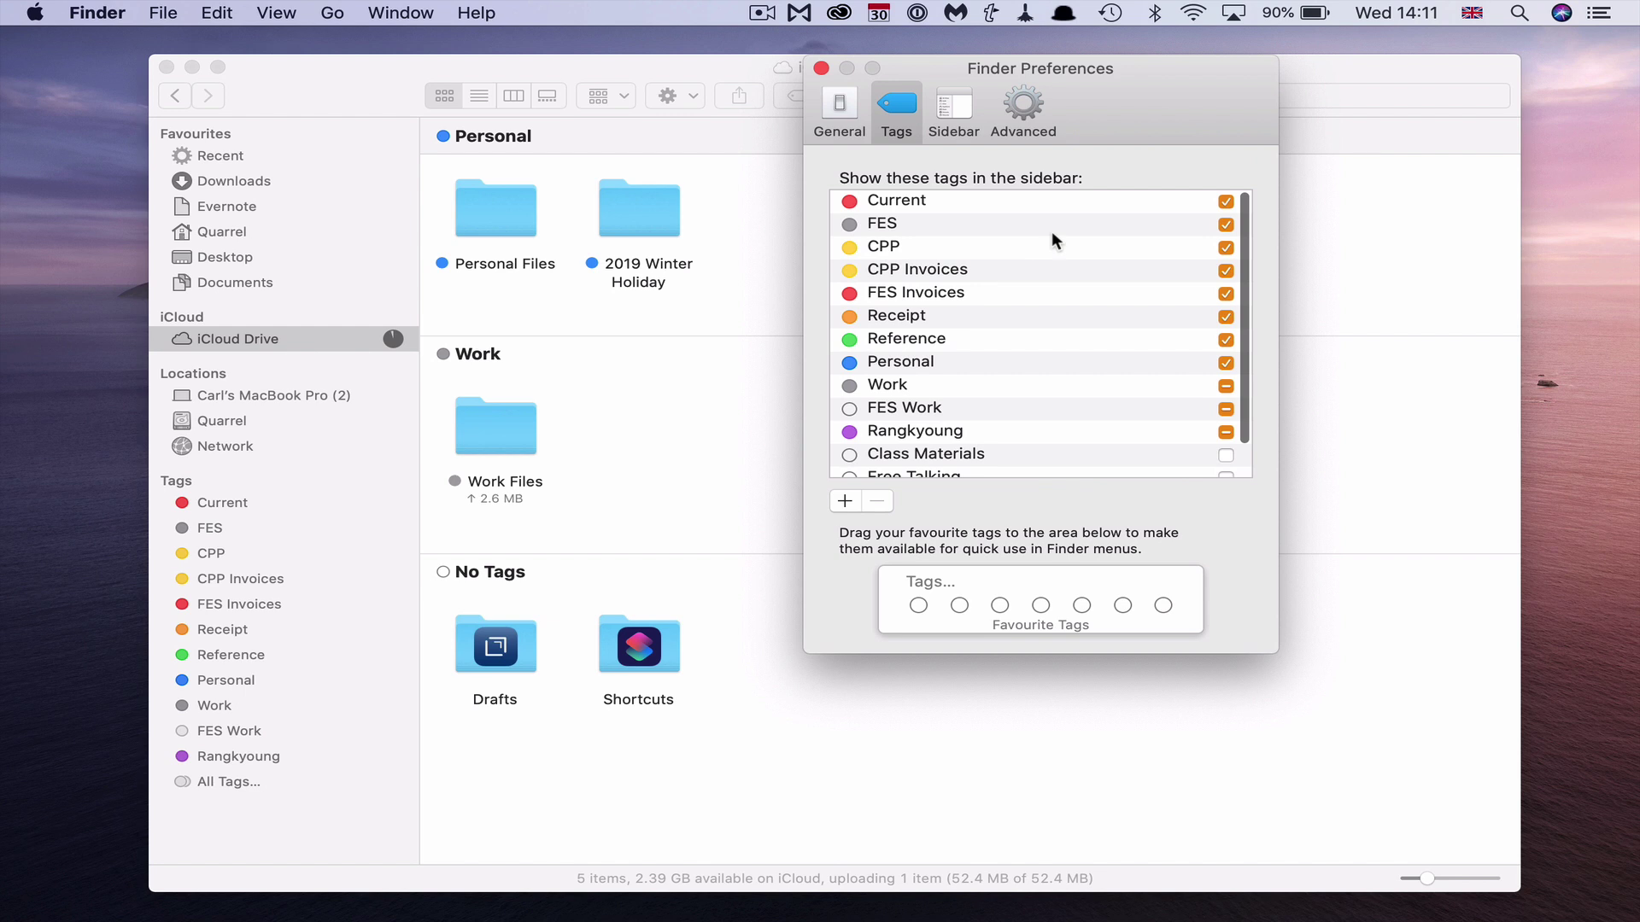
{"action": "left_click", "coordinate": [1226, 201]}
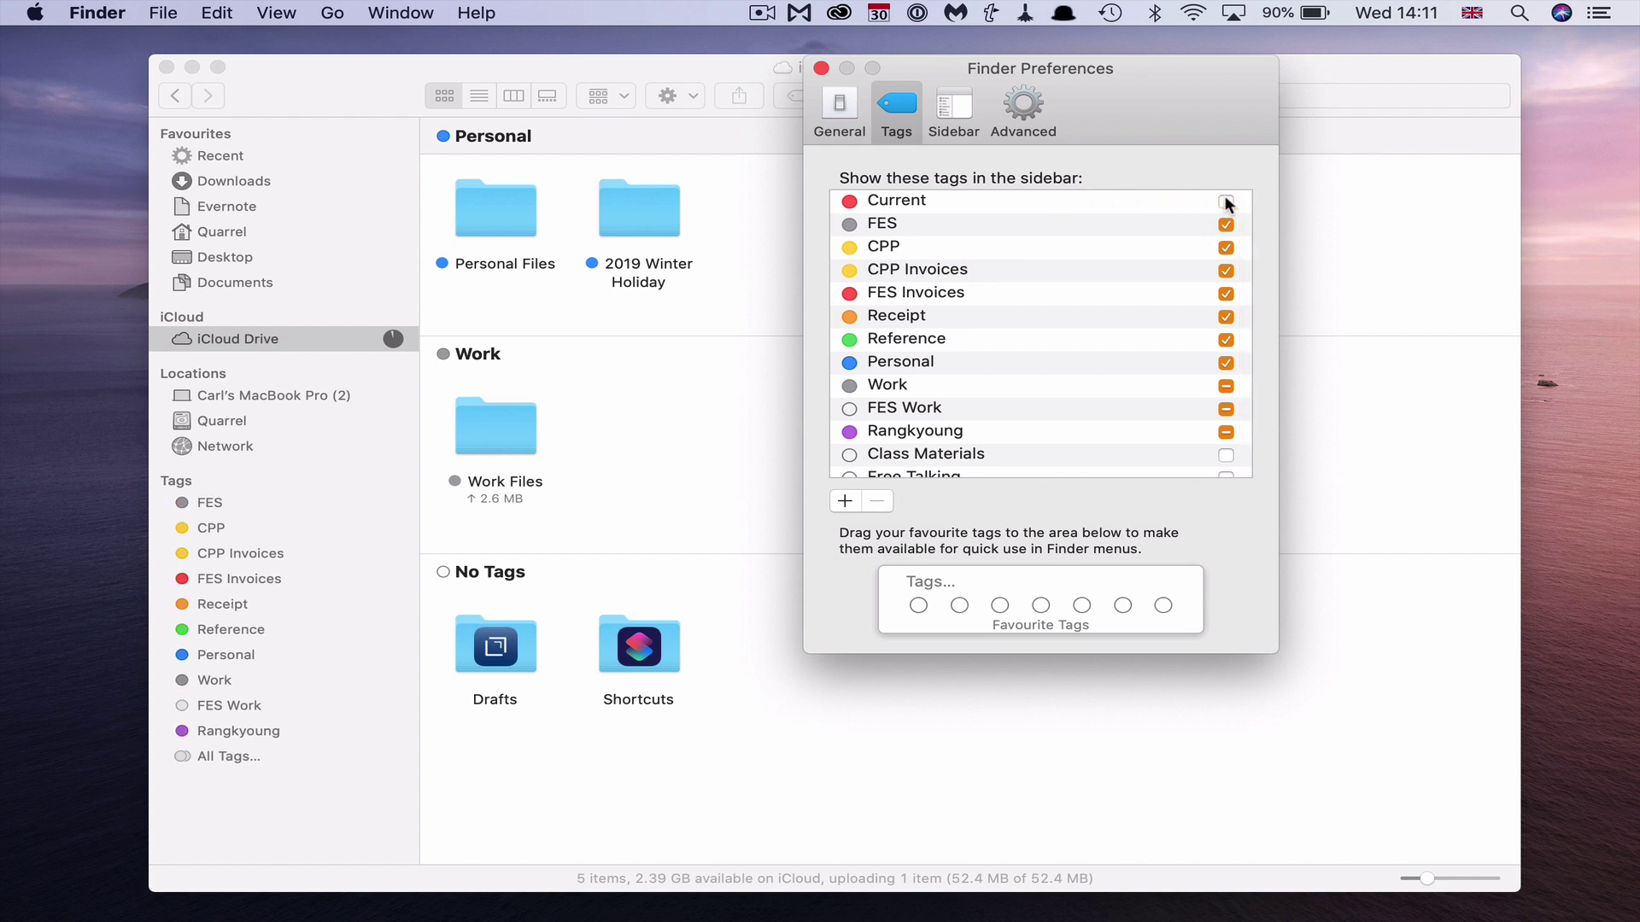
- Delete the Current, FES, CPP, CPP Invoices, FES Invoices, Receipt, Reference, FES Work and Rangkyoung tags from the tag list
{"action": "left_click", "coordinate": [1075, 205]}
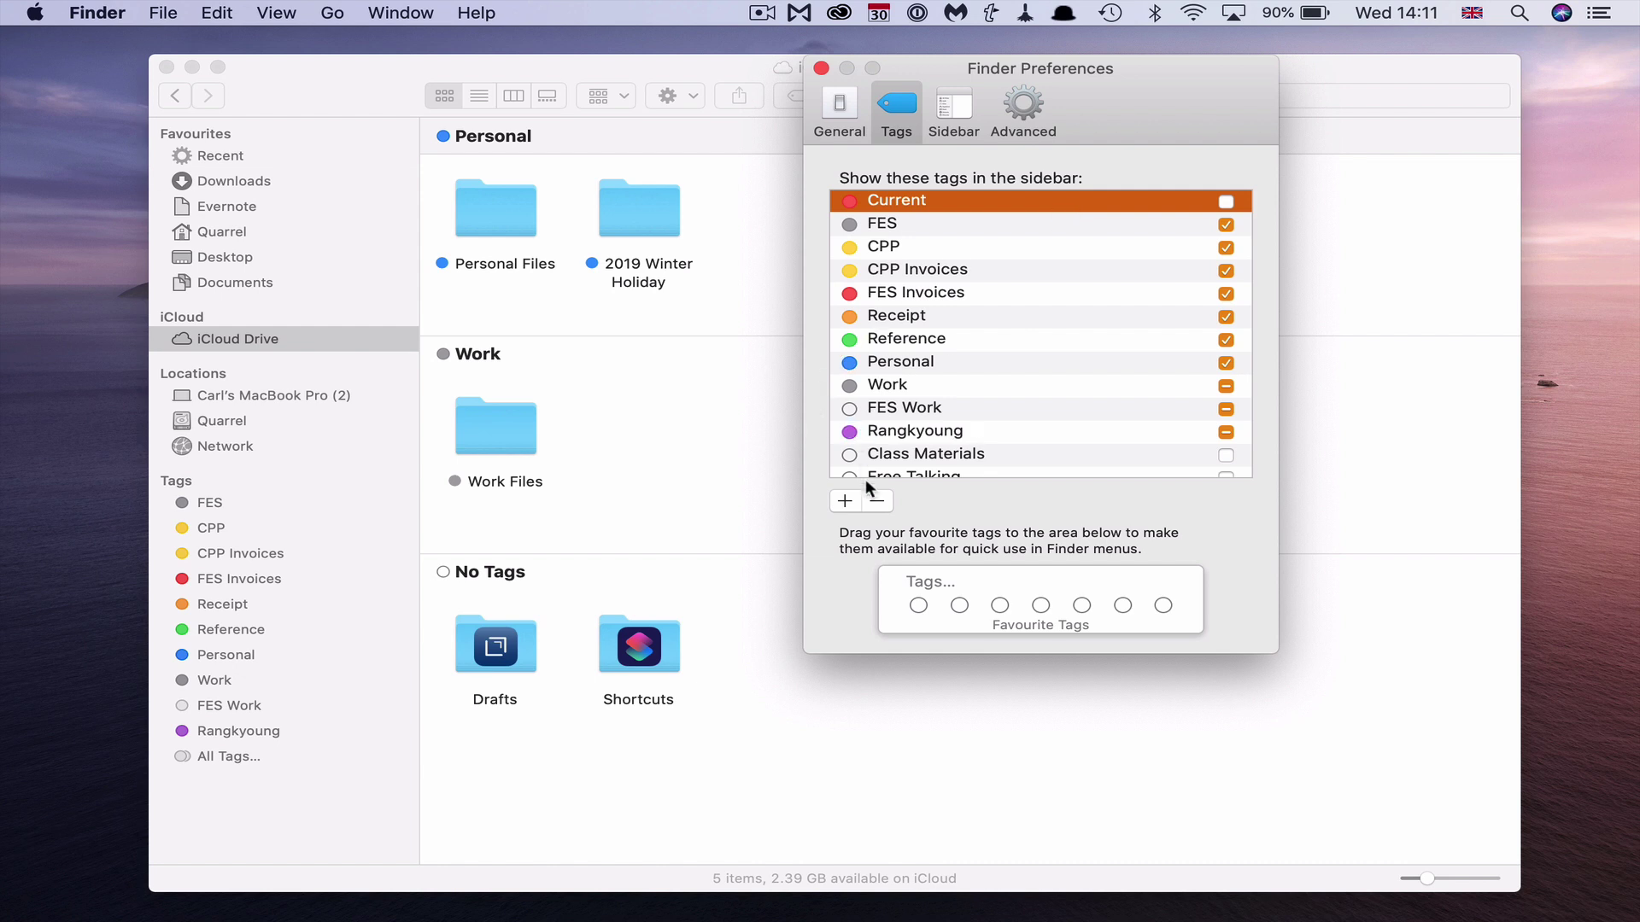
{"action": "left_click", "coordinate": [961, 224], "text": "shift"}
{"action": "left_click", "coordinate": [966, 246], "text": "shift"}
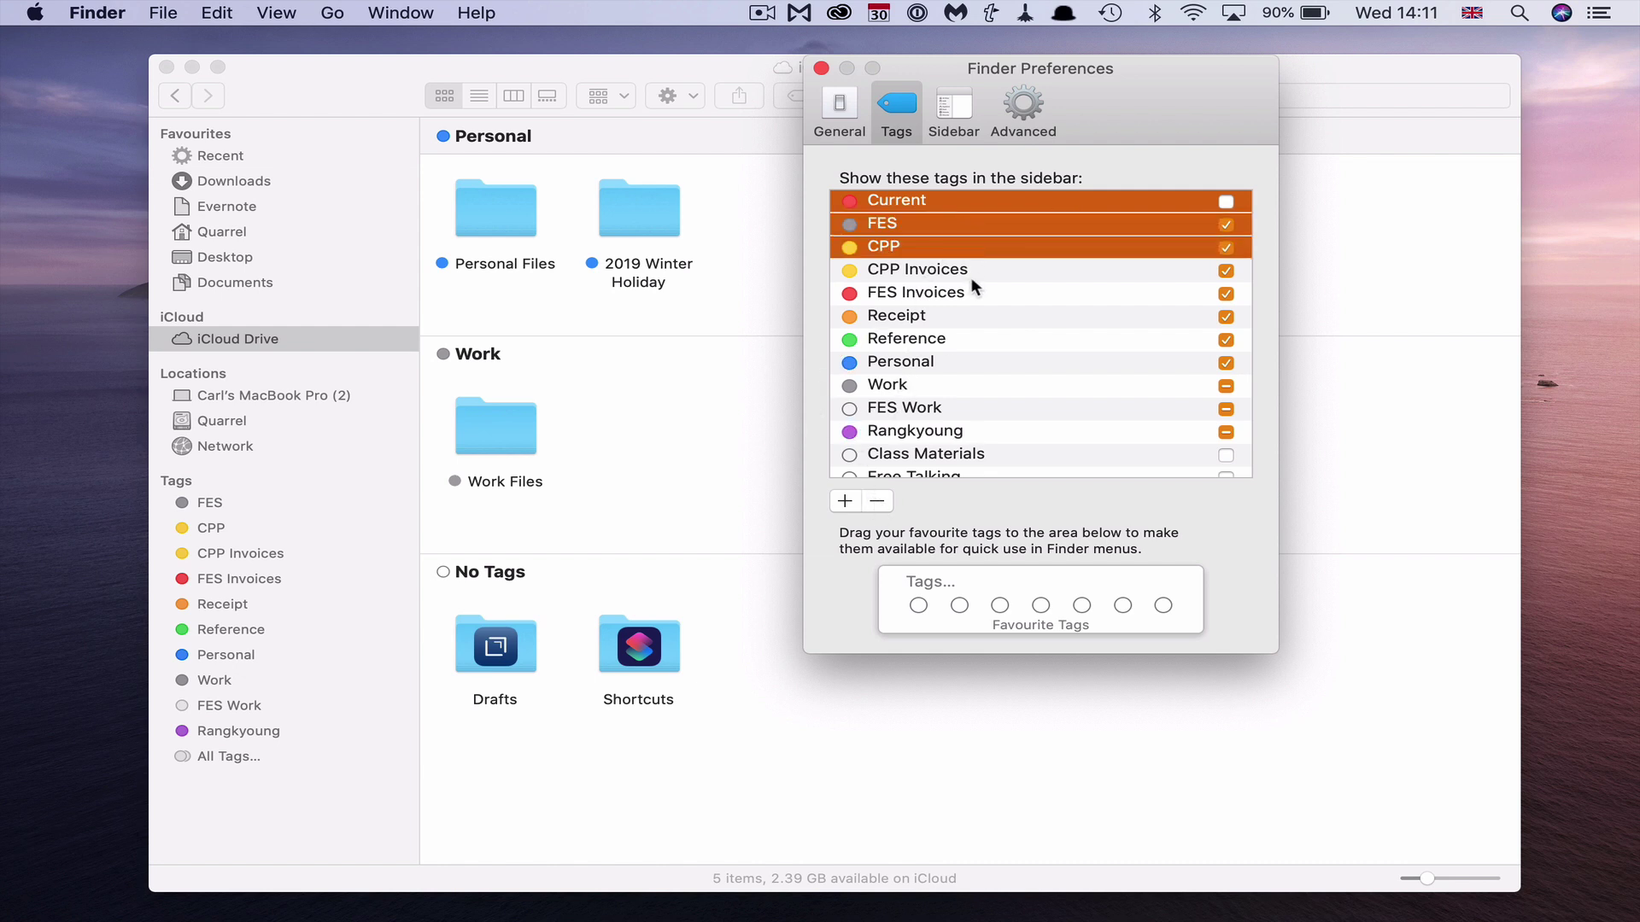
{"action": "left_click", "coordinate": [970, 272], "text": "shift"}
{"action": "left_click", "coordinate": [971, 290], "text": "shift"}
{"action": "left_click", "coordinate": [966, 315], "text": "shift"}
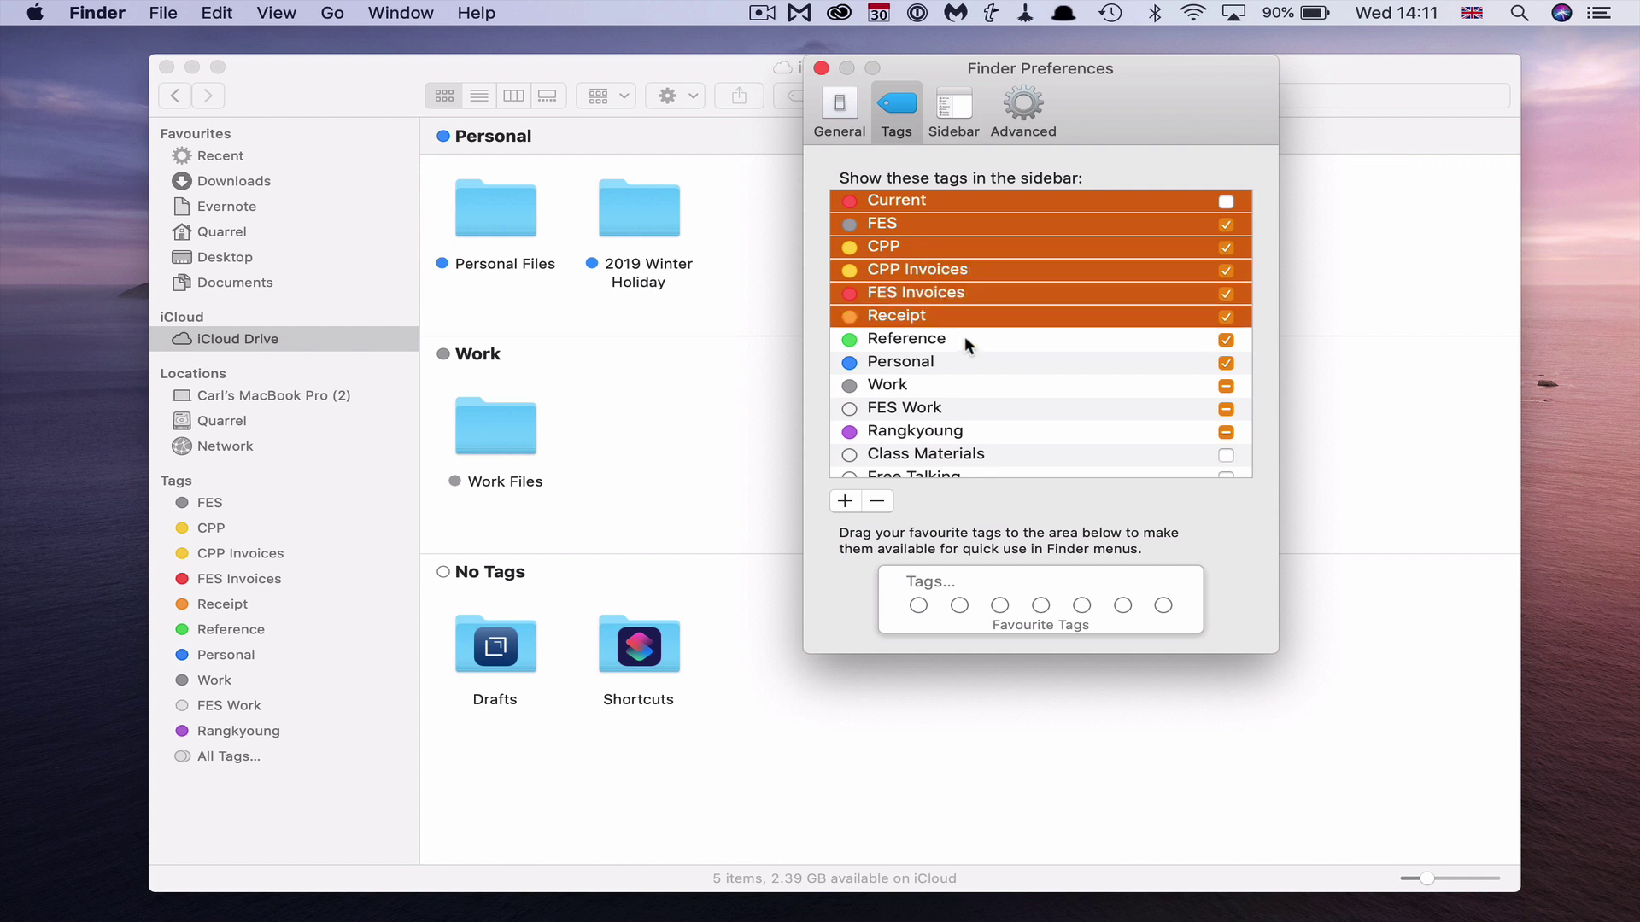
{"action": "left_click", "coordinate": [965, 336], "text": "super"}
{"action": "left_click", "coordinate": [945, 407], "text": "super"}
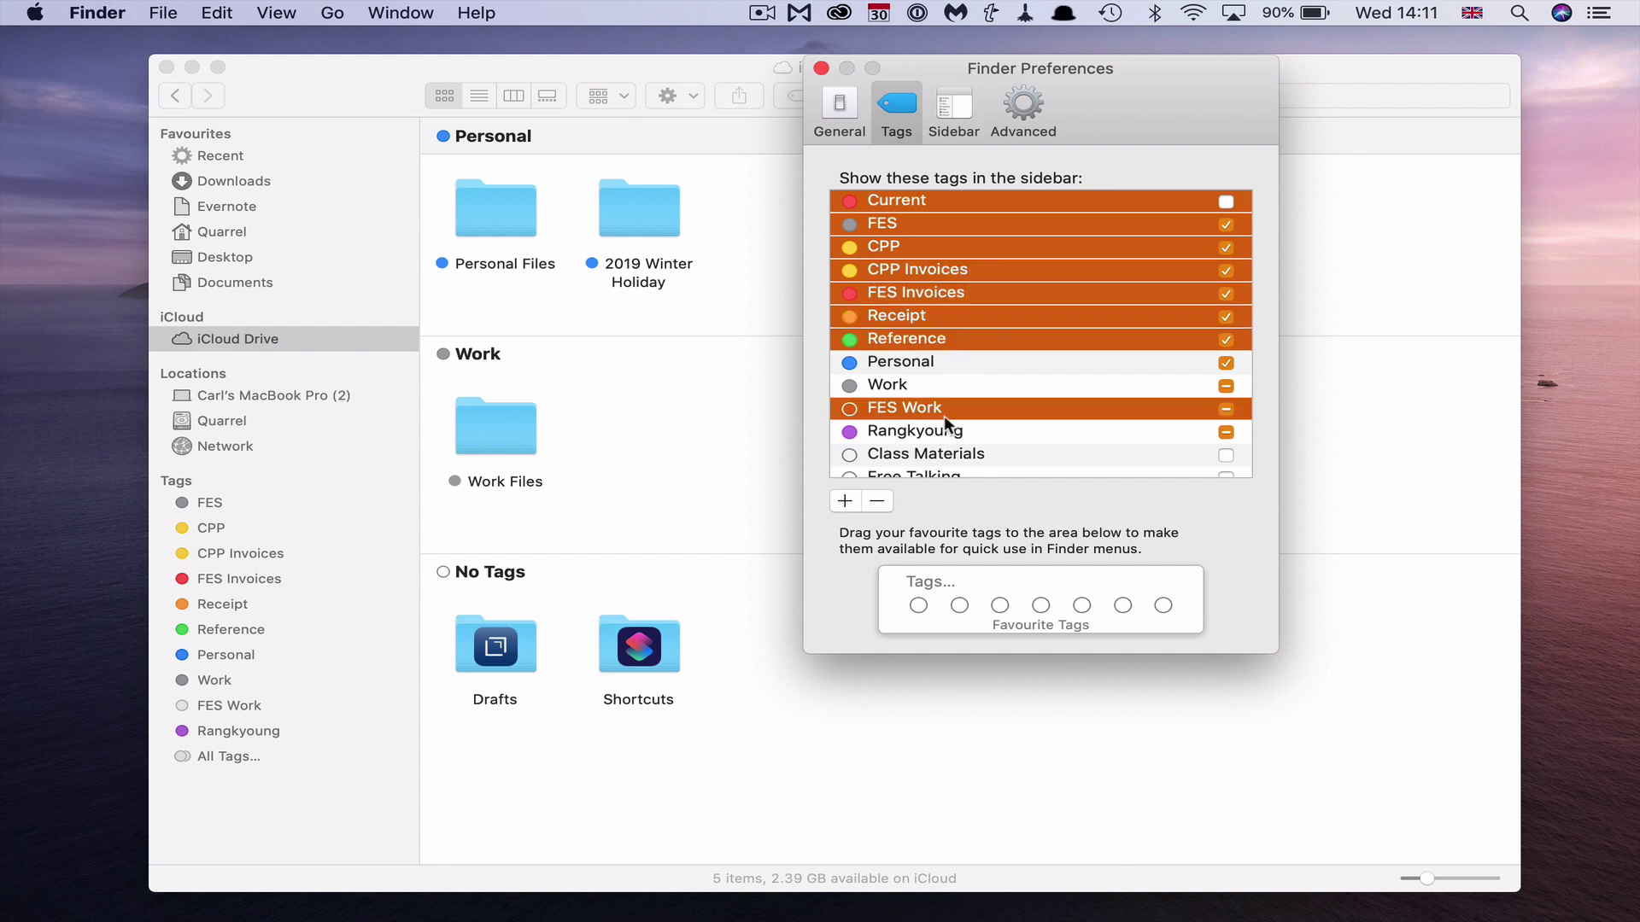
{"action": "left_click", "coordinate": [936, 432], "text": "super"}
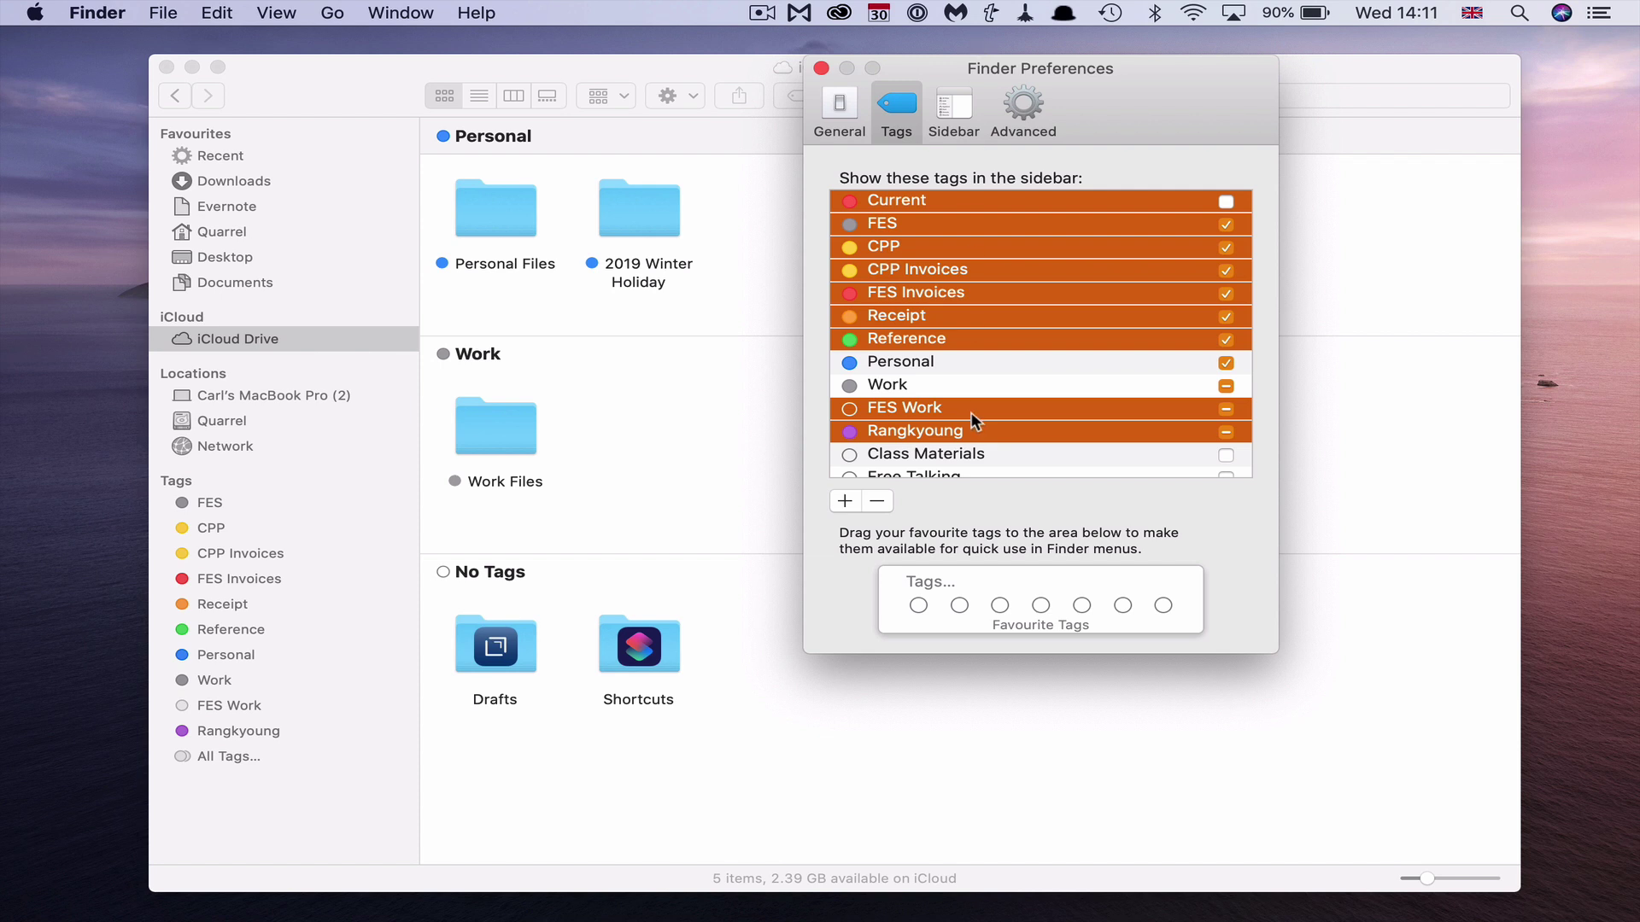
{"action": "left_click", "coordinate": [876, 502]}
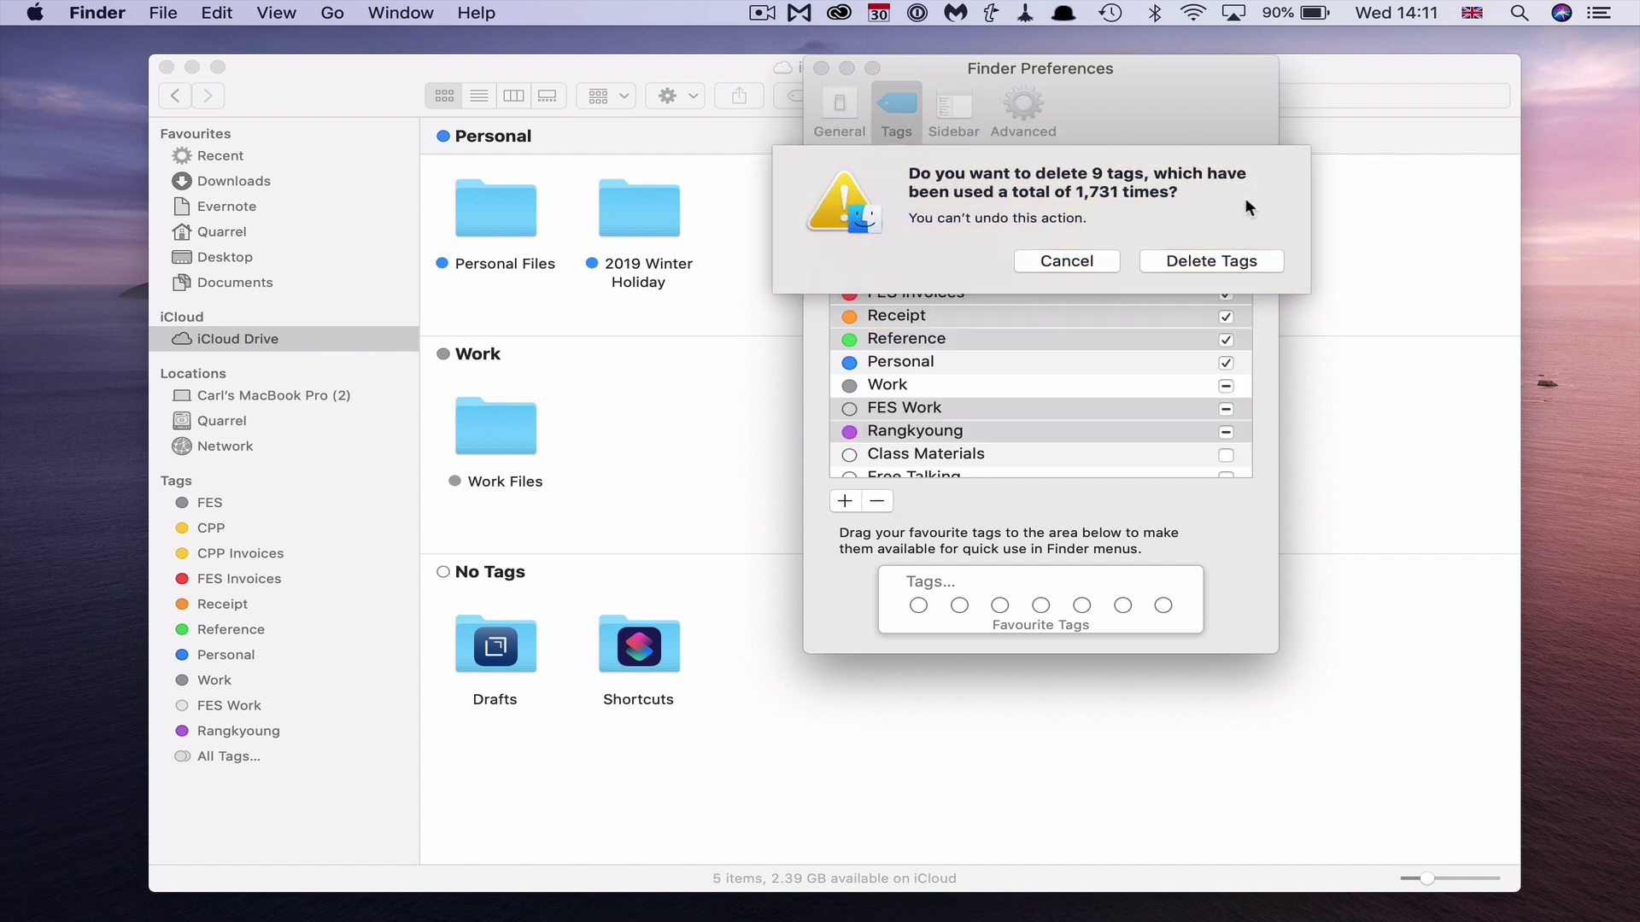
{"action": "left_click", "coordinate": [1233, 258]}
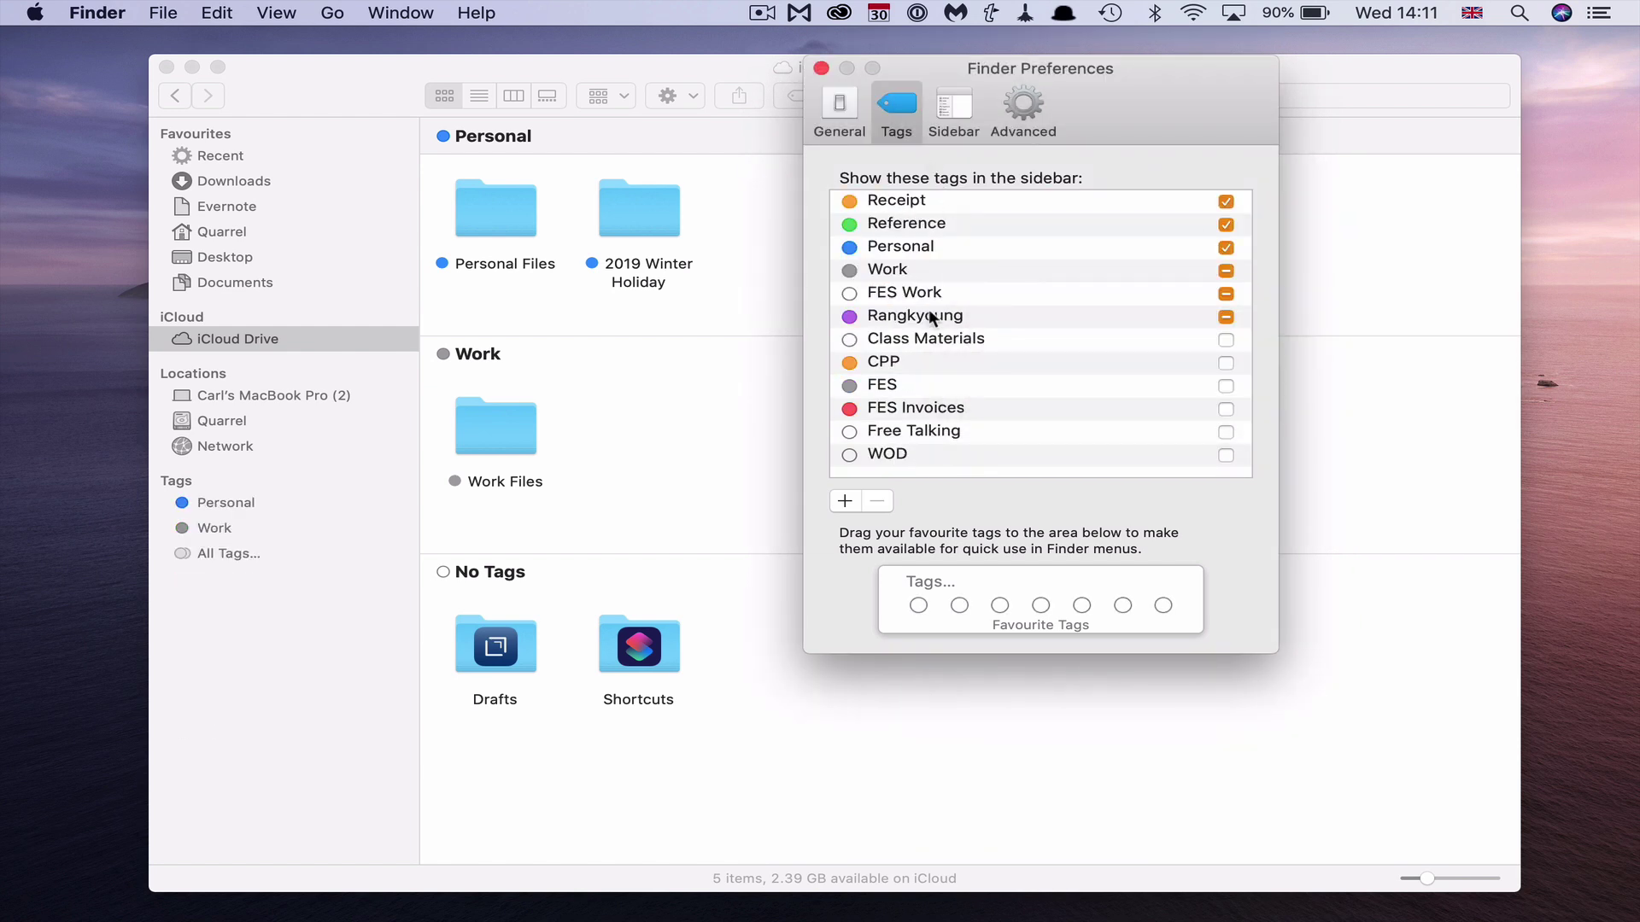
- Delete the Class Materials, CPP, FES, FES Invoices, FES Work, Free Talking, Rangkyoung, Receipt and WOD tags together from the tag list
{"action": "left_click", "coordinate": [883, 433]}
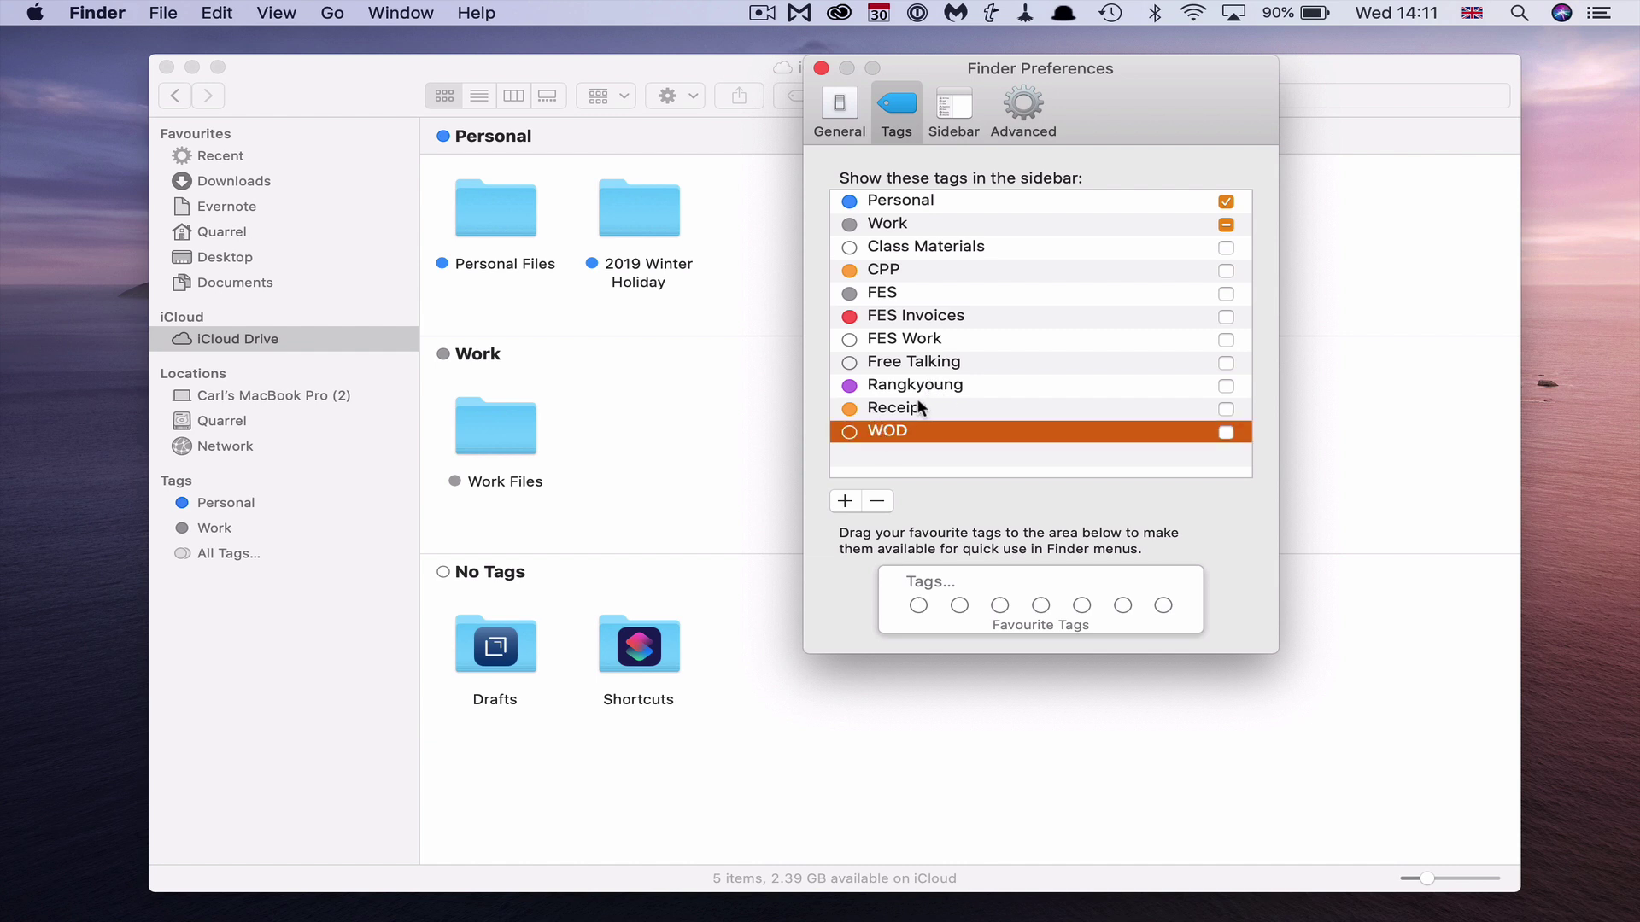
{"action": "left_click", "coordinate": [918, 402], "text": "shift"}
{"action": "left_click", "coordinate": [919, 386], "text": "shift"}
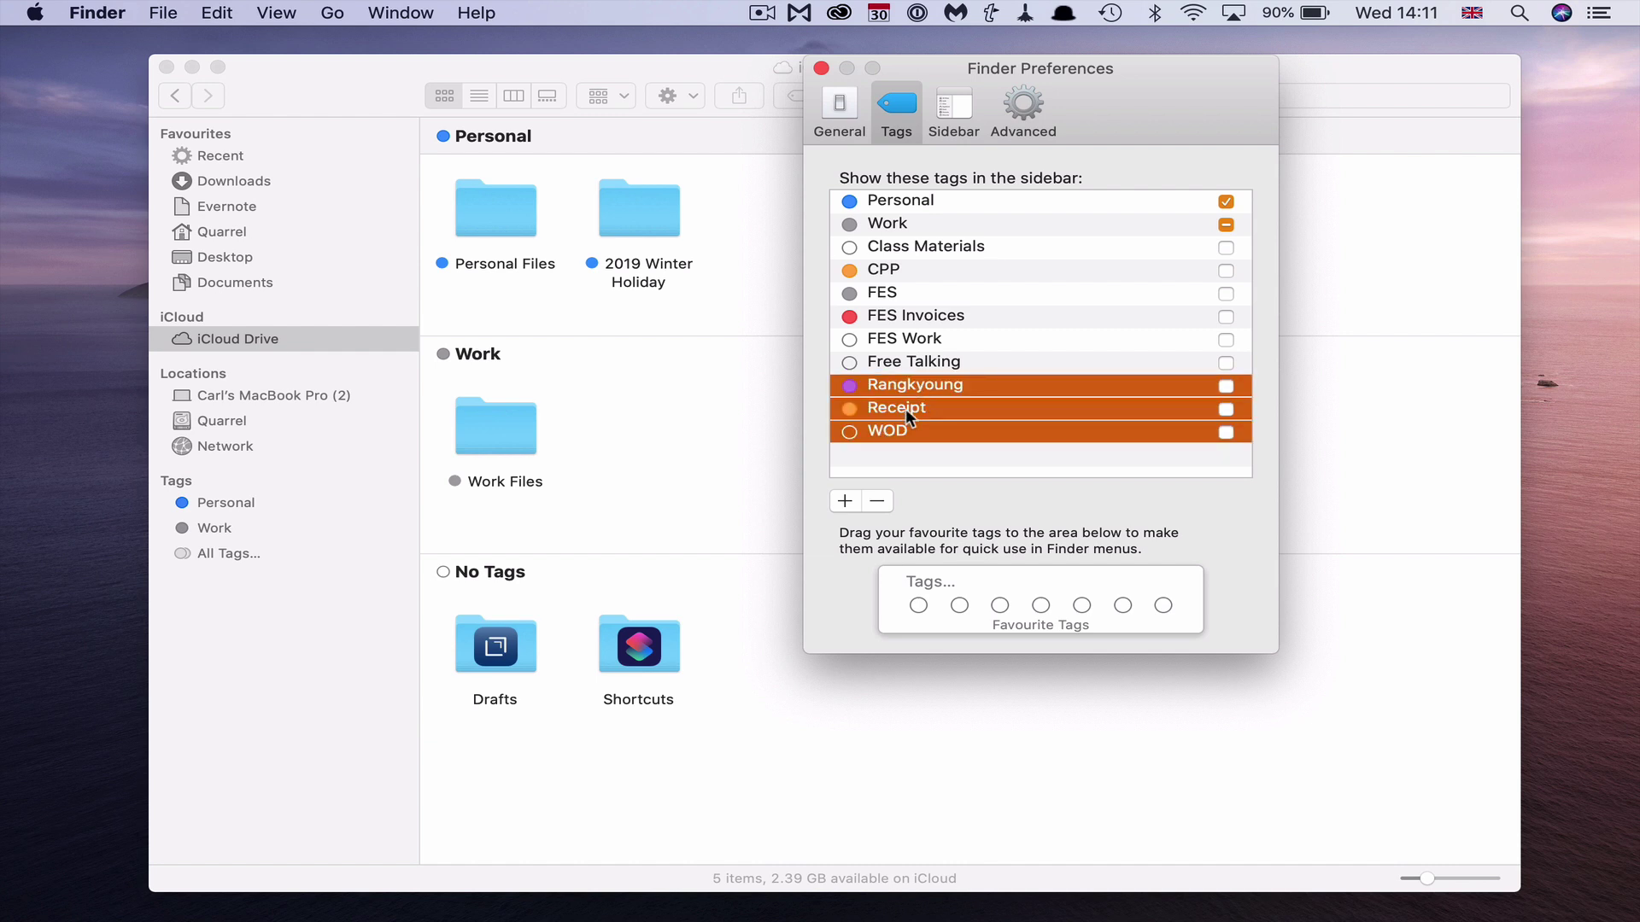
{"action": "left_click", "coordinate": [902, 365], "text": "shift"}
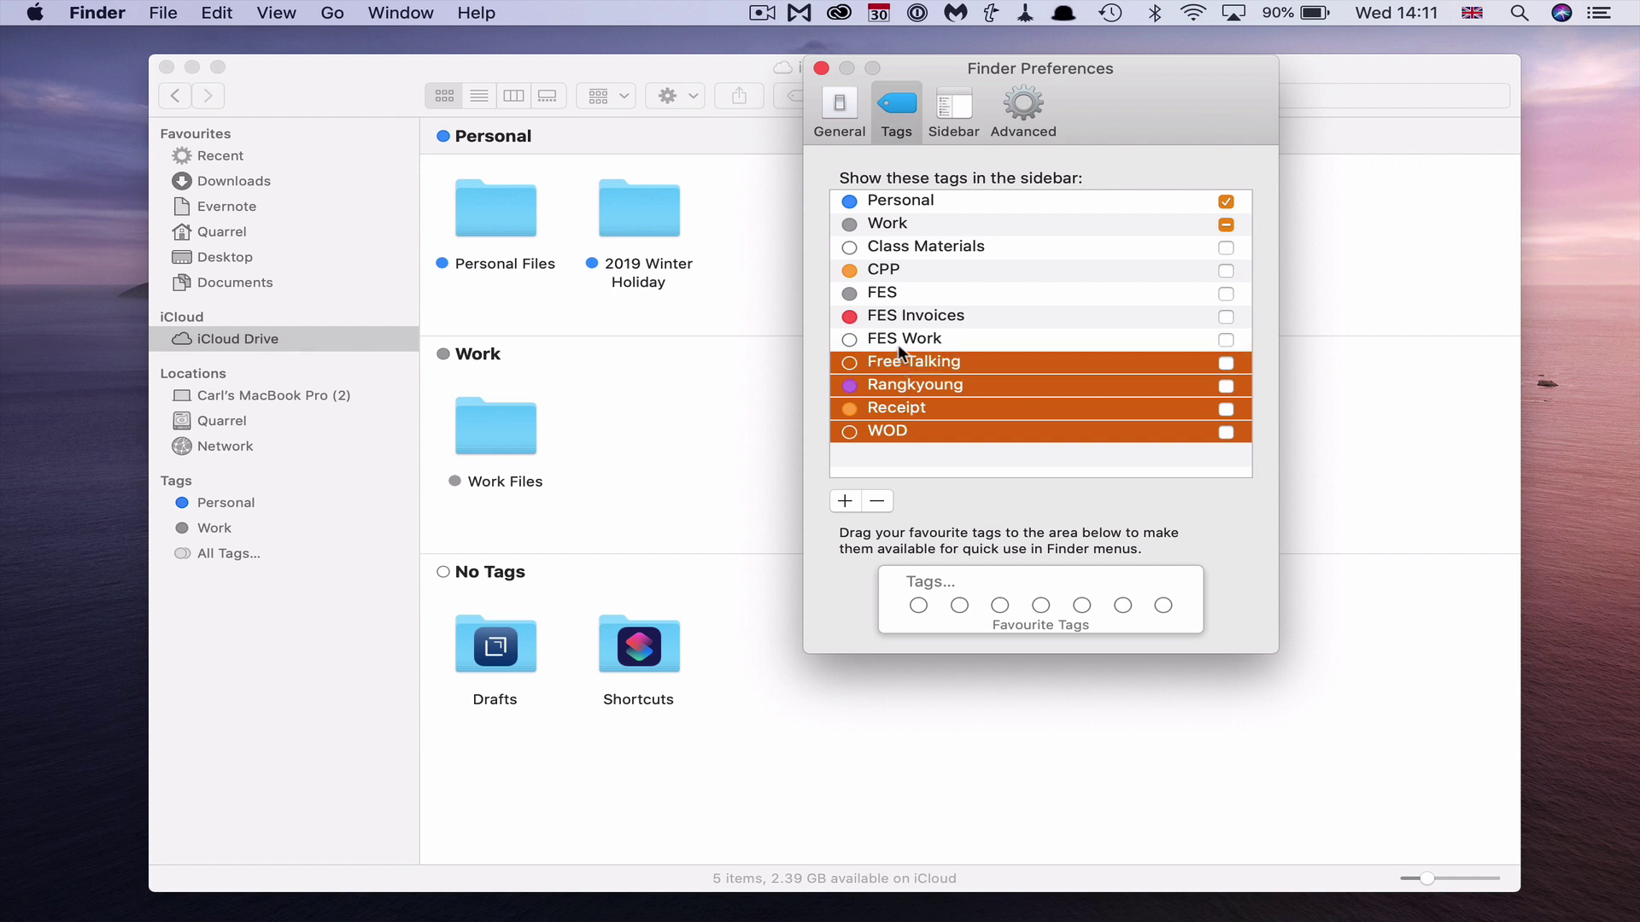
{"action": "left_click", "coordinate": [898, 343], "text": "shift"}
{"action": "left_click", "coordinate": [893, 323], "text": "shift"}
{"action": "left_click", "coordinate": [894, 295], "text": "shift"}
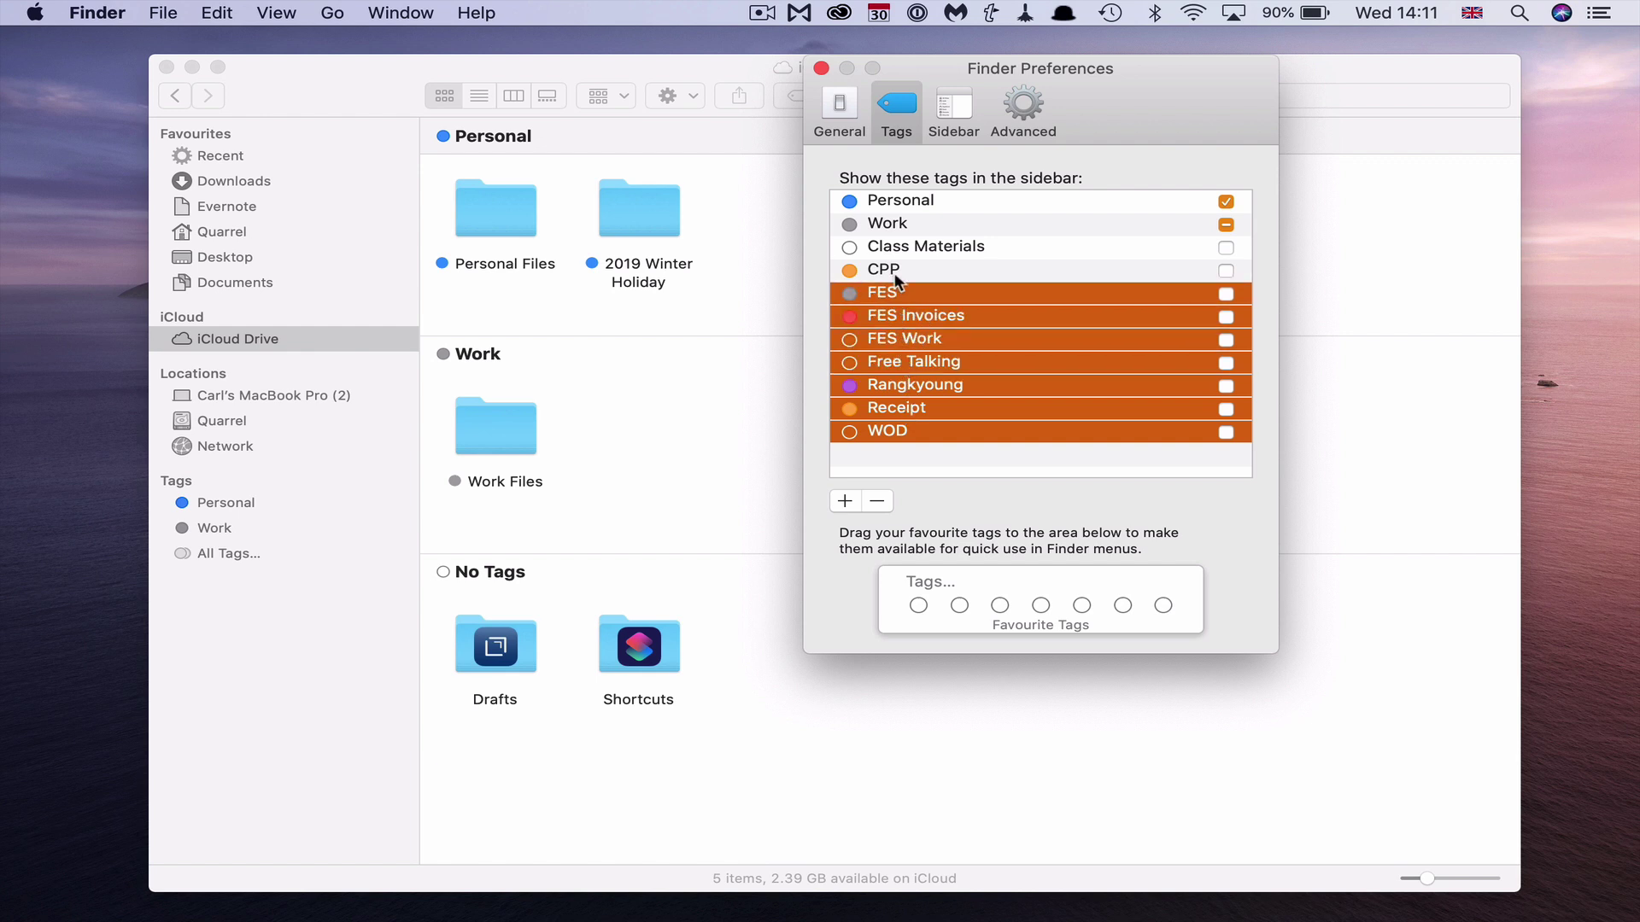
{"action": "left_click", "coordinate": [894, 273], "text": "shift"}
{"action": "left_click", "coordinate": [897, 245], "text": "shift"}
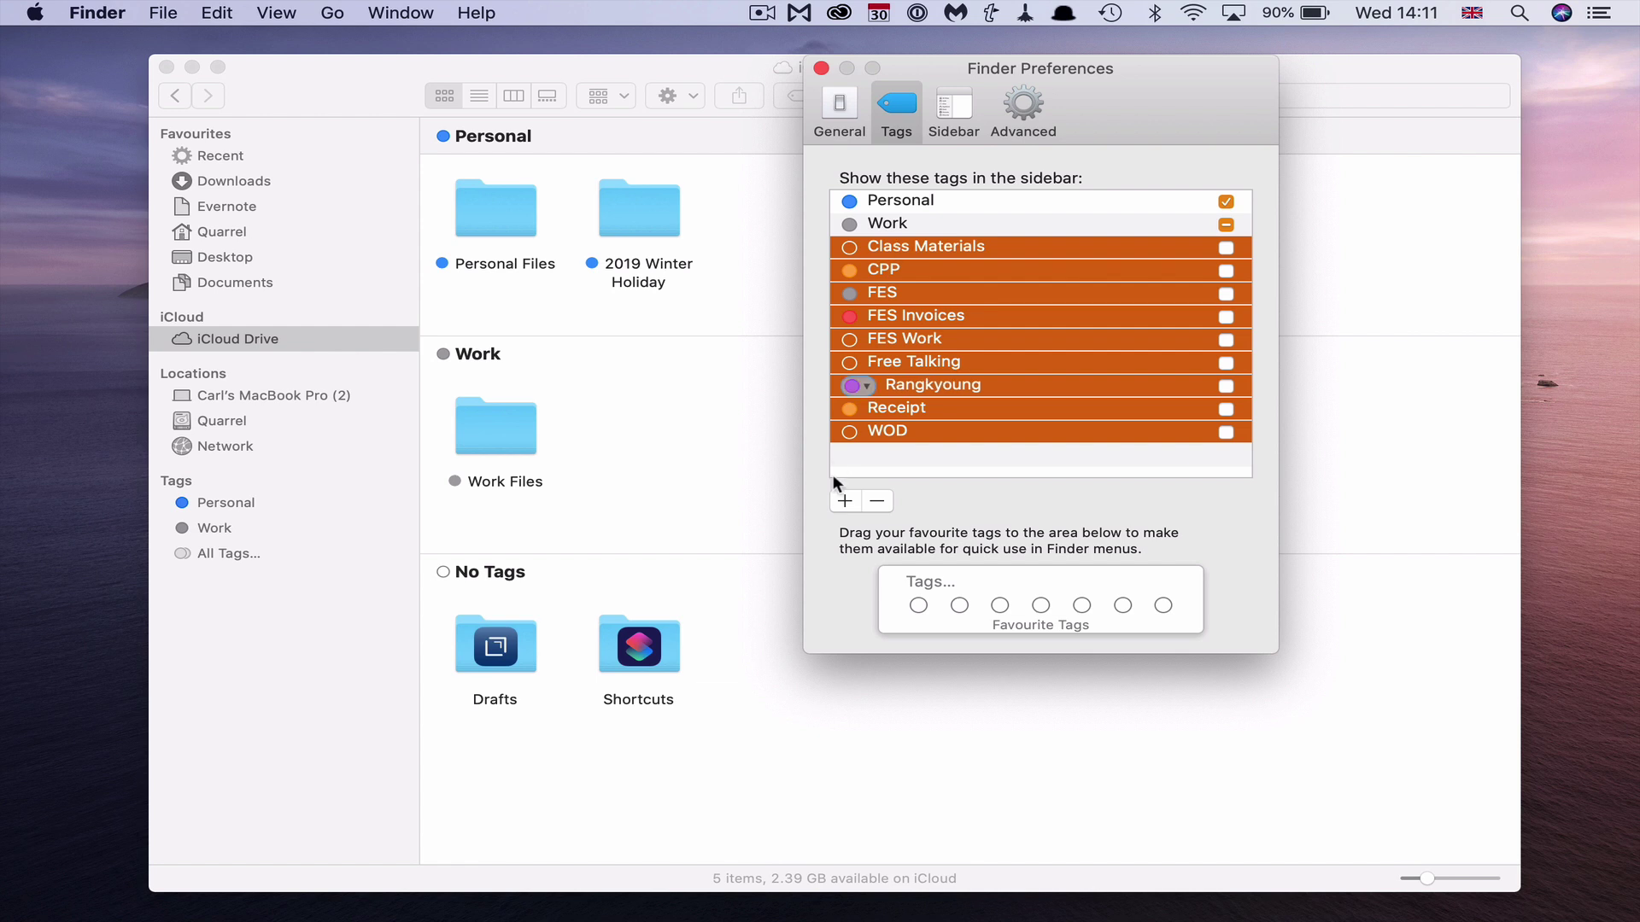
{"action": "left_click", "coordinate": [881, 500]}
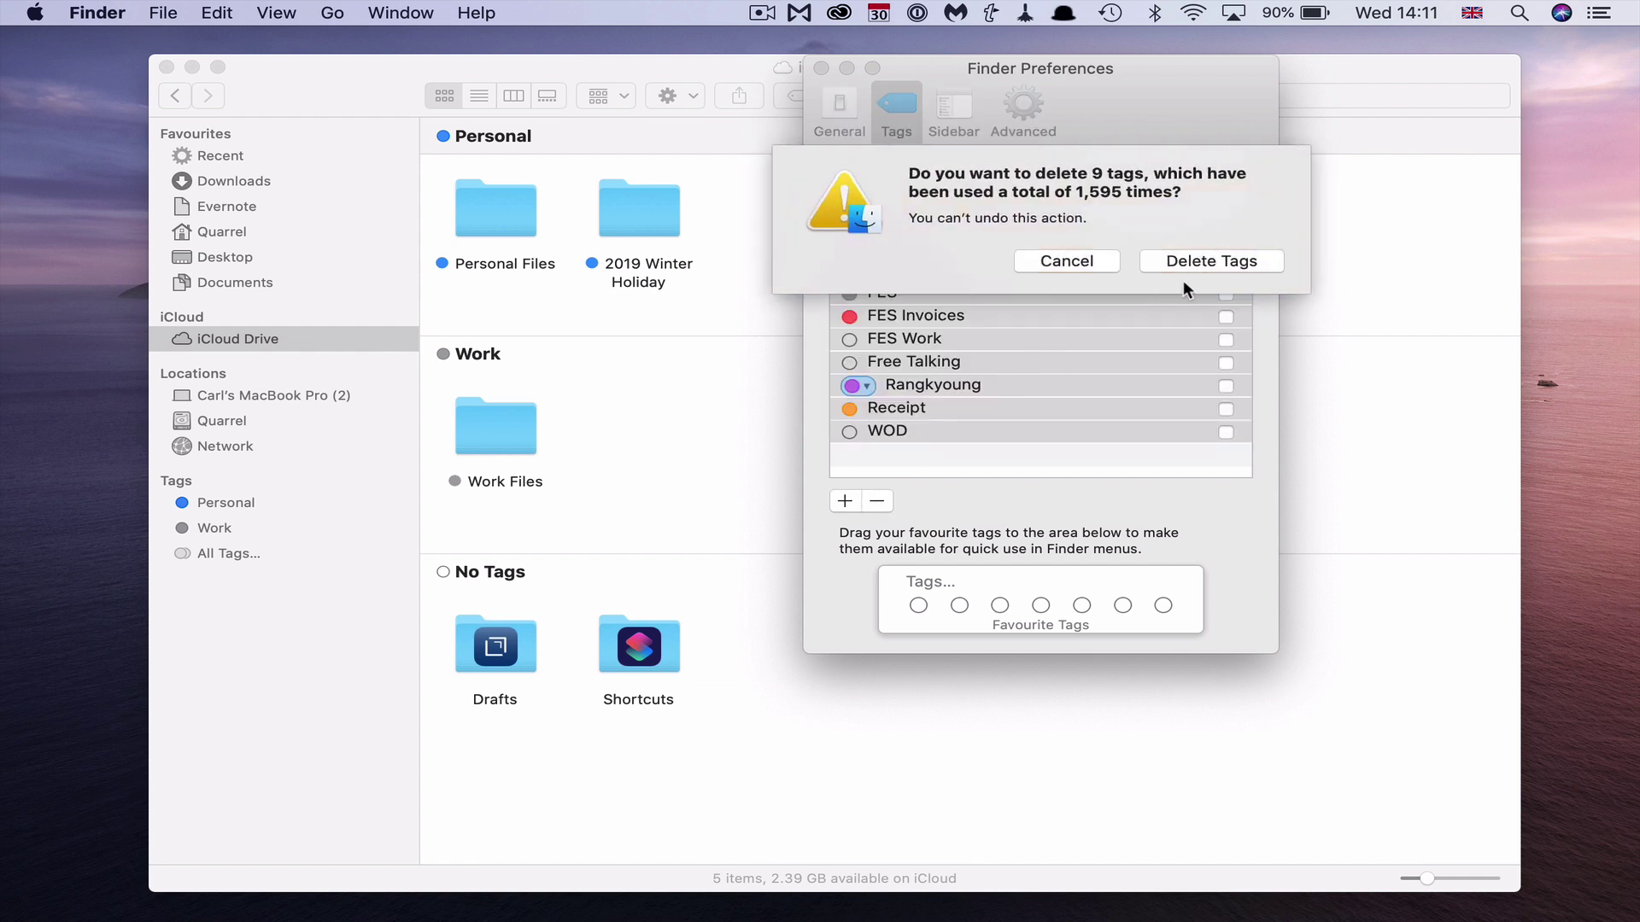
{"action": "left_click", "coordinate": [1191, 250]}
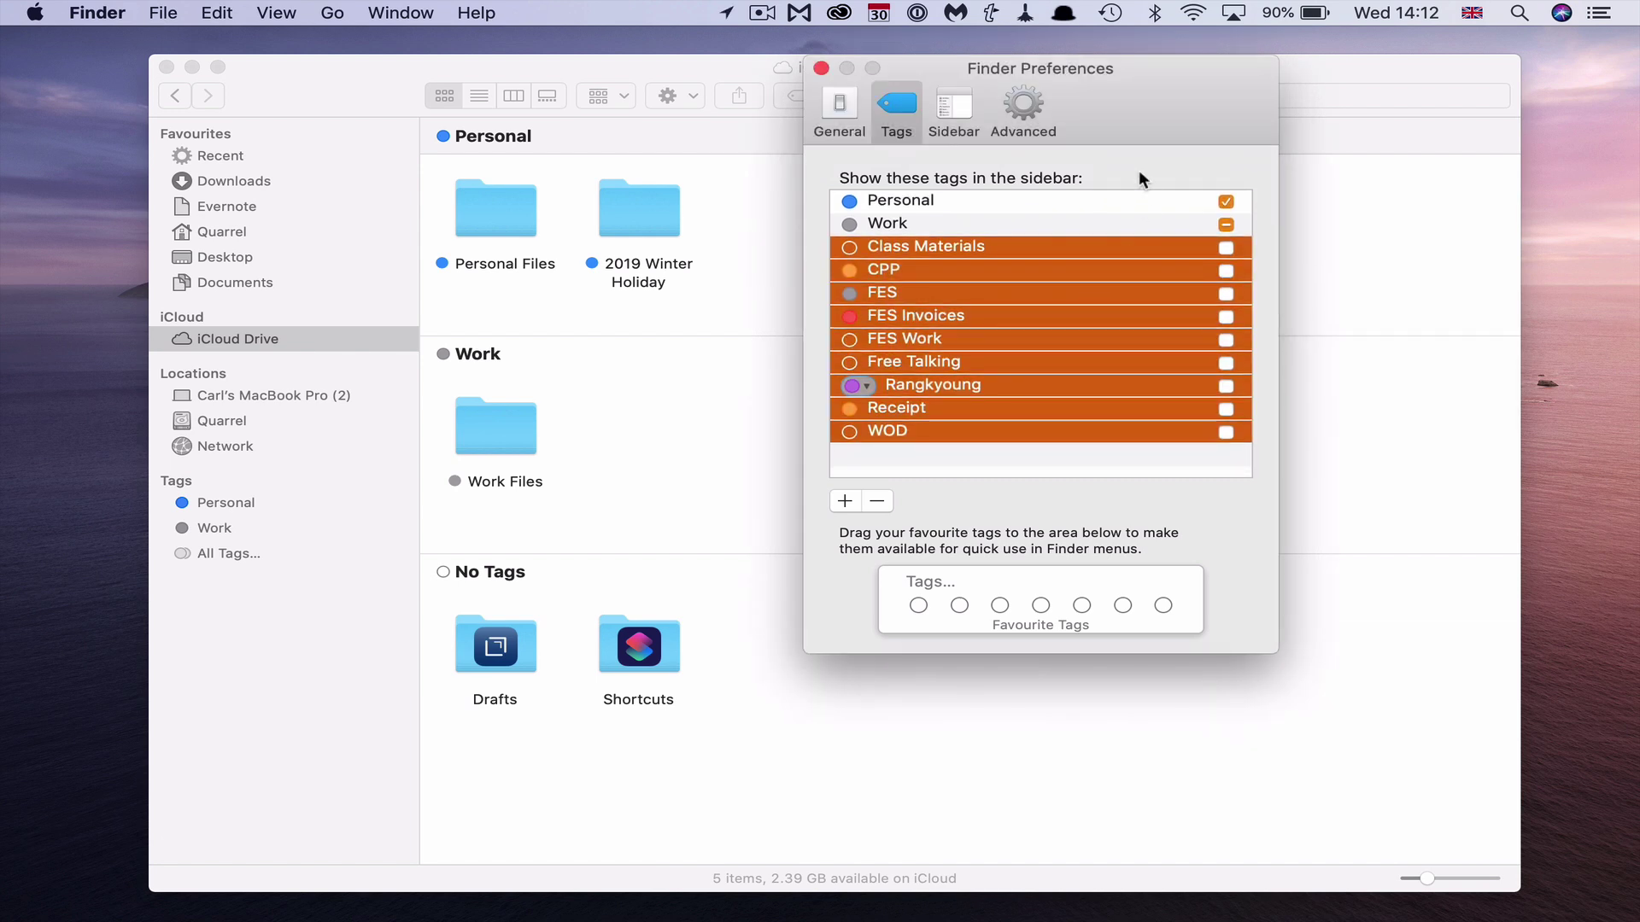
{"action": "left_click", "coordinate": [1090, 458]}
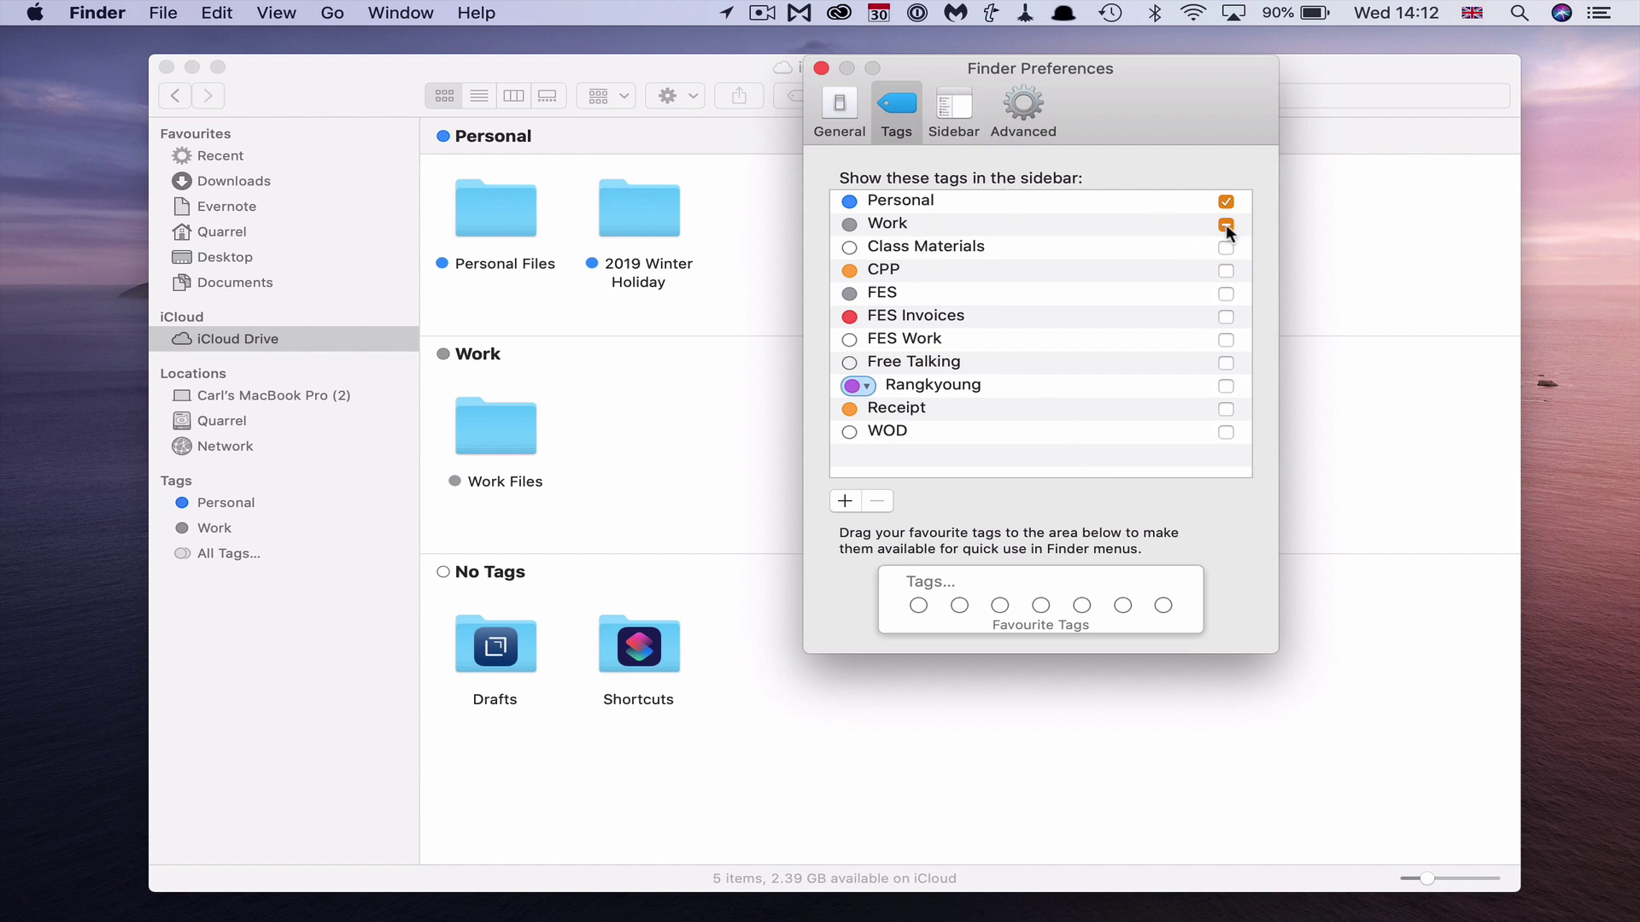
- Show the Work tag in the sidebar and set its colour to Red
{"action": "left_click", "coordinate": [912, 224]}
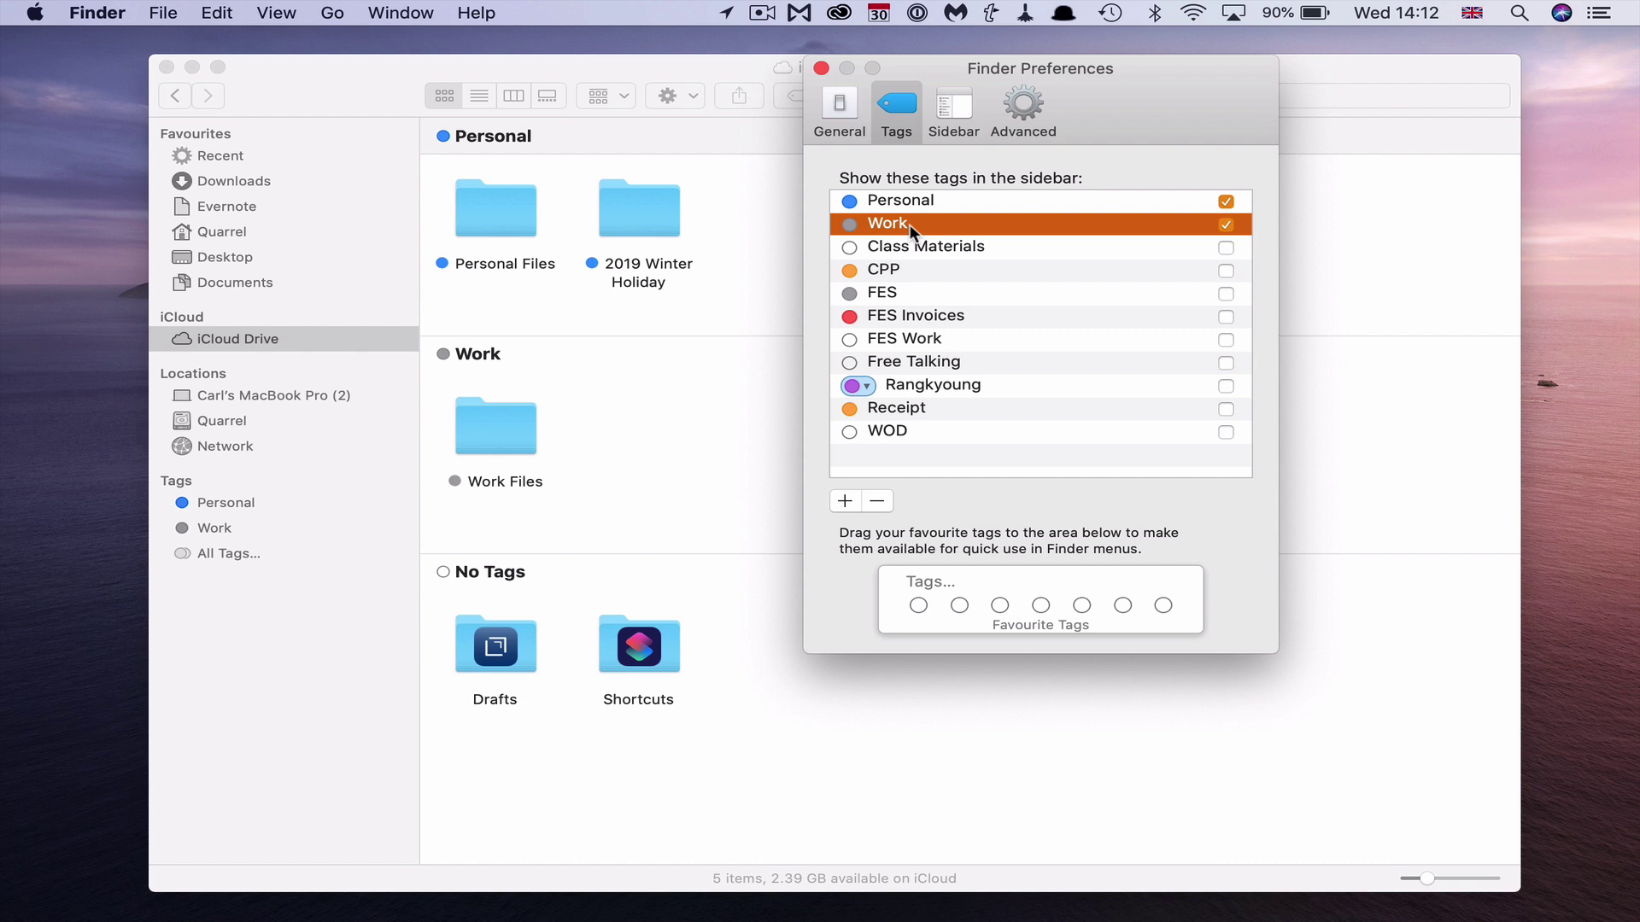
{"action": "mouse_move", "coordinate": [856, 222]}
{"action": "left_click", "coordinate": [863, 224]}
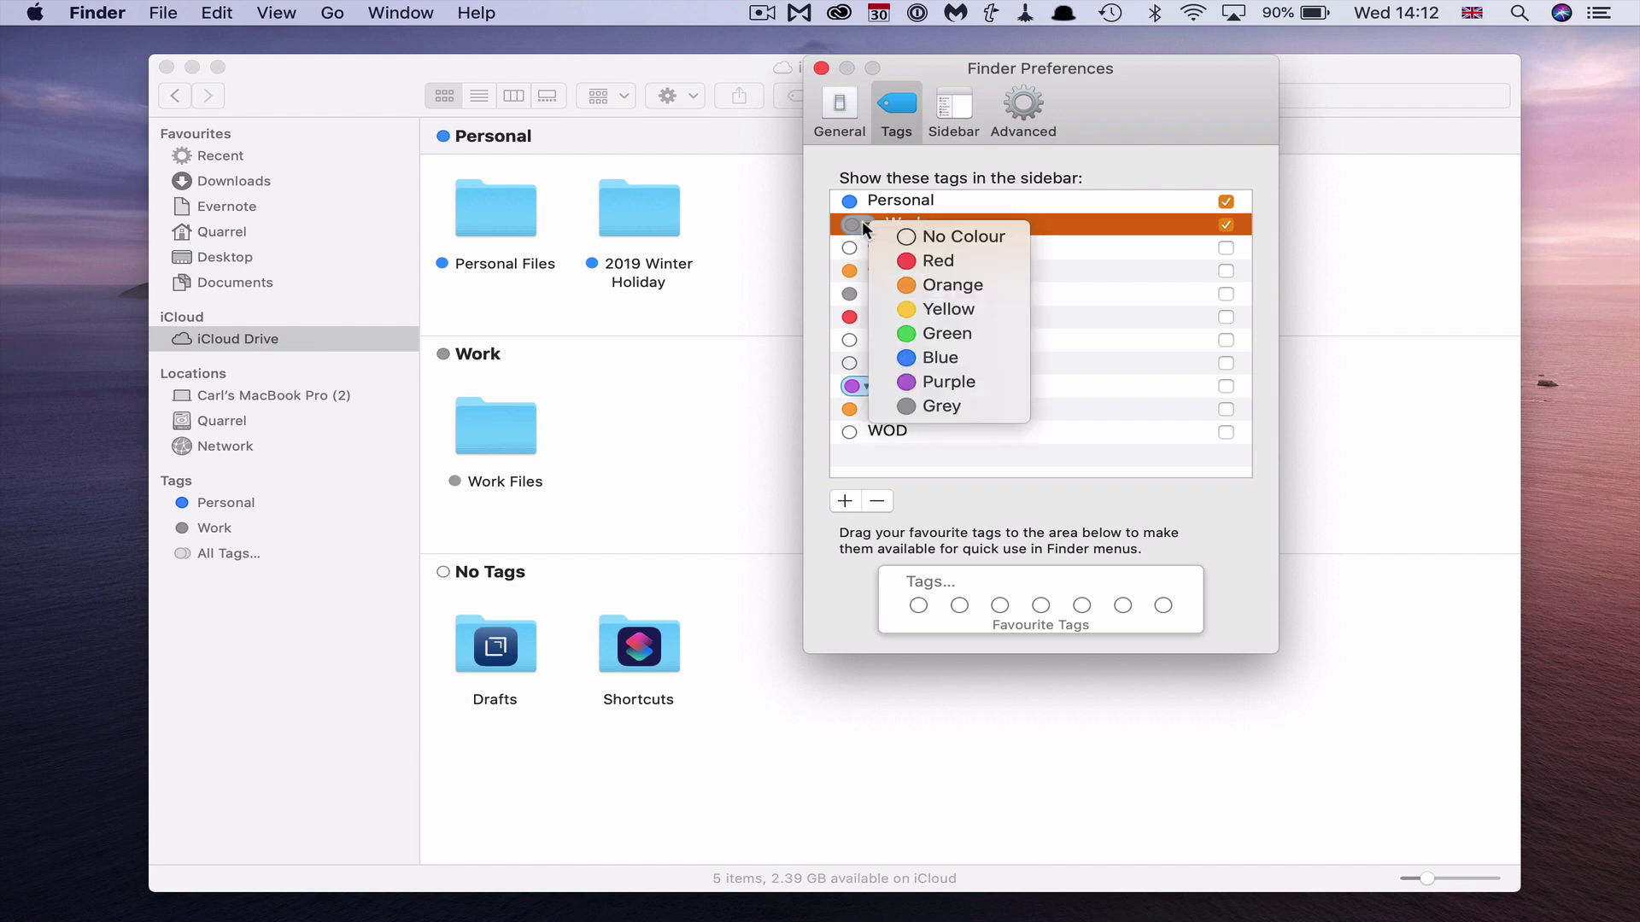
{"action": "left_click", "coordinate": [911, 257]}
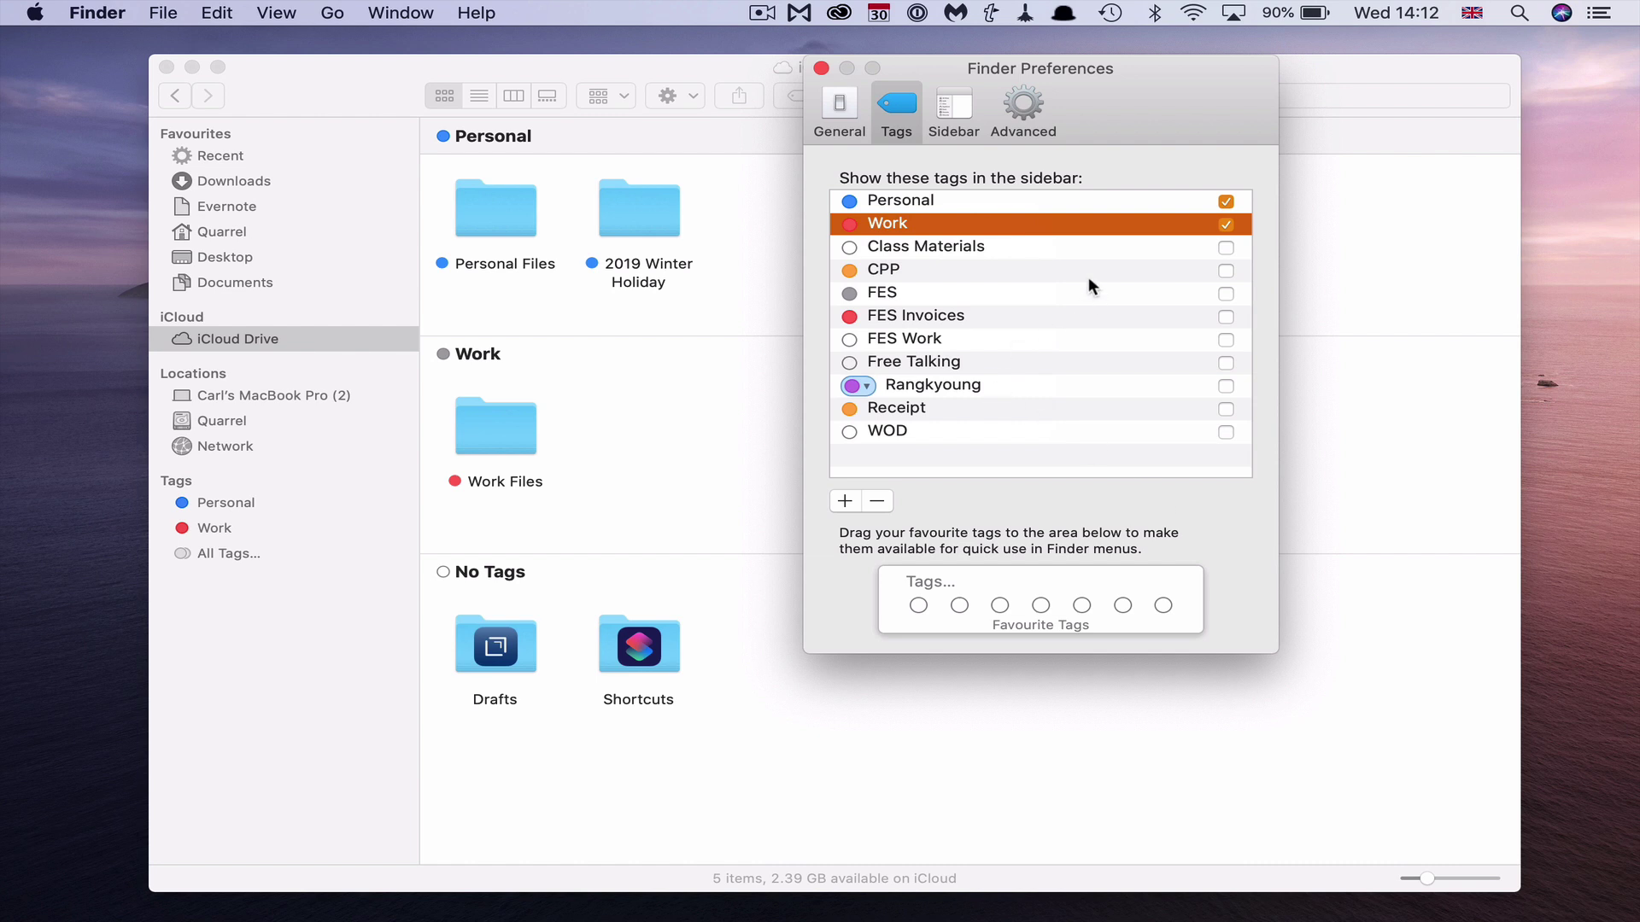
- Repeat the deletion for all the tags listed below Work, from Class Materials through WOD
{"action": "left_click", "coordinate": [1068, 248]}
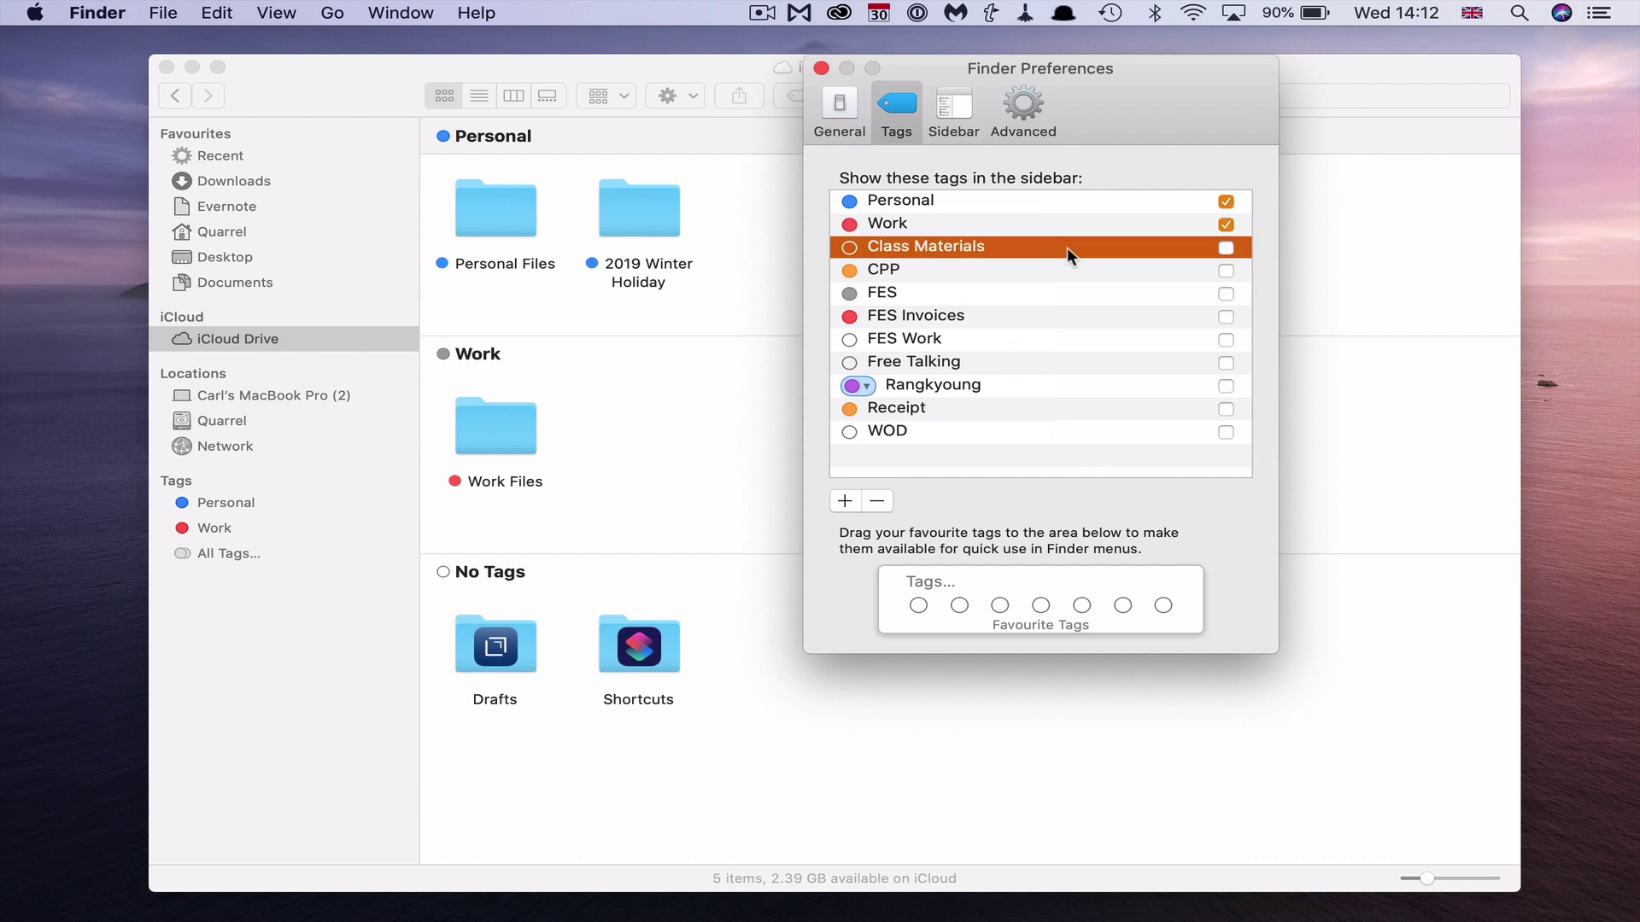
{"action": "left_click", "coordinate": [1021, 429], "text": "shift"}
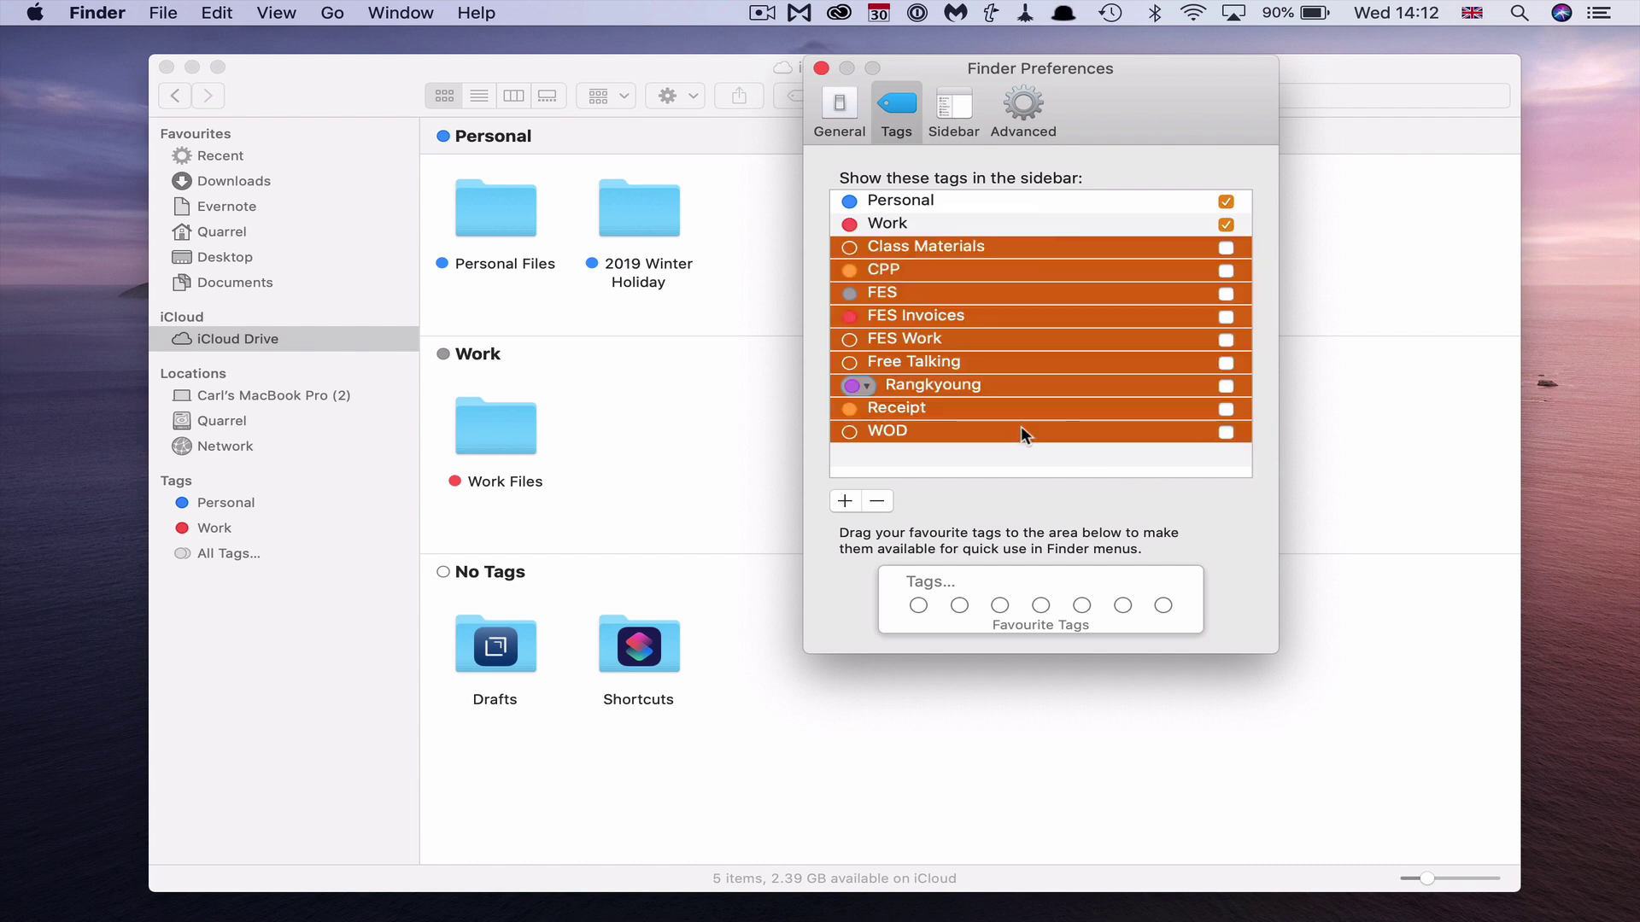
{"action": "left_click", "coordinate": [876, 502]}
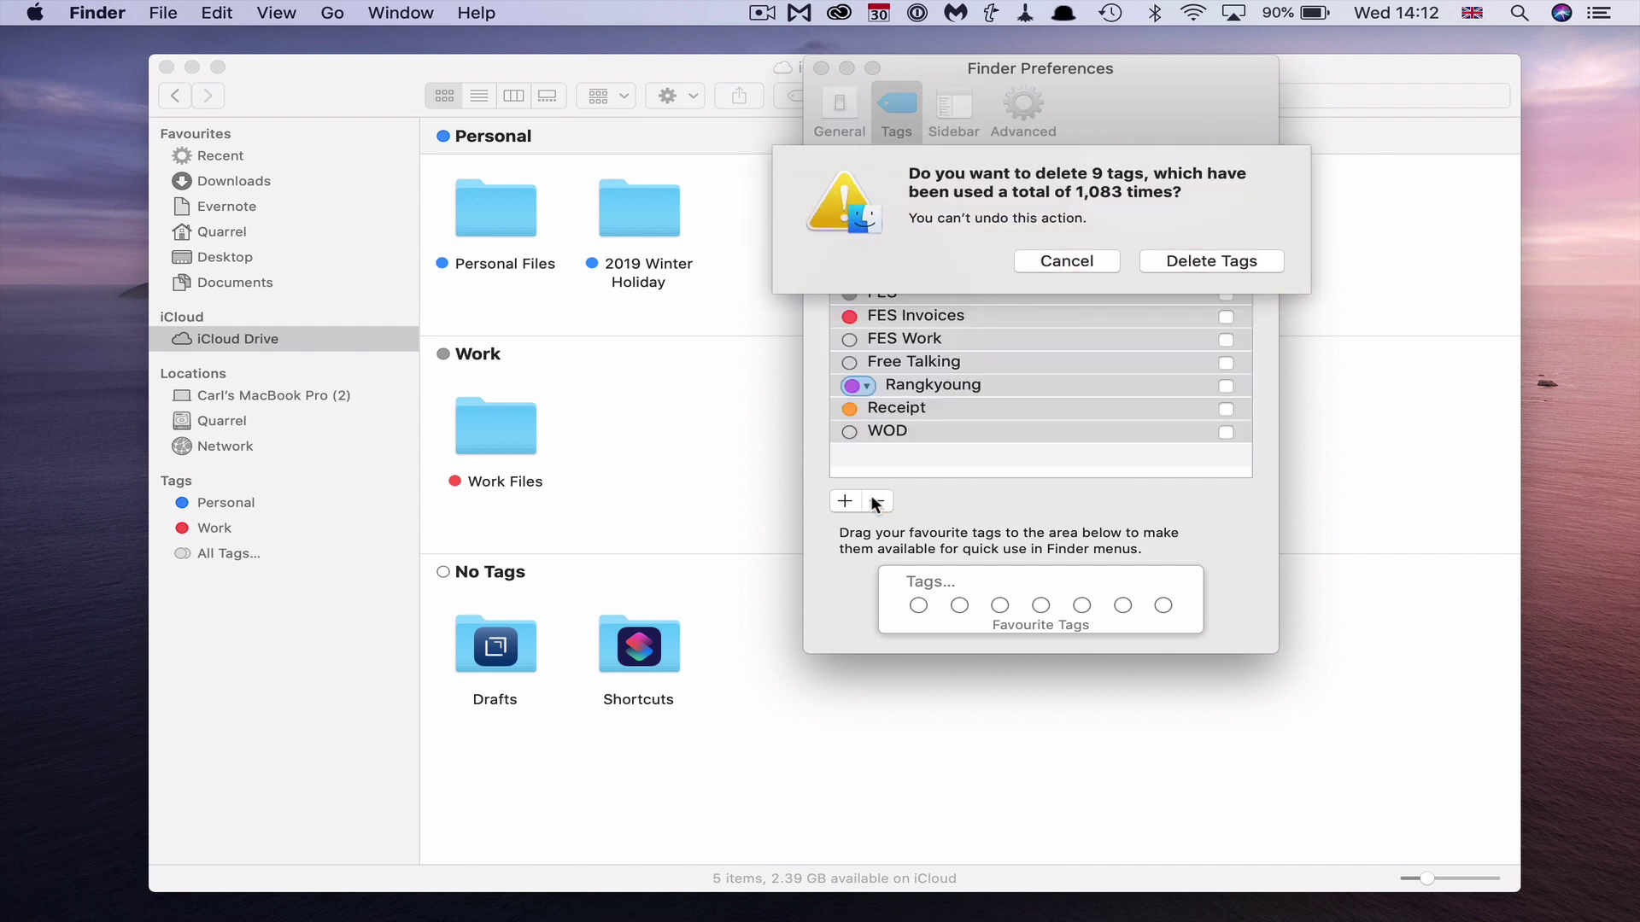
{"action": "left_click", "coordinate": [1211, 259]}
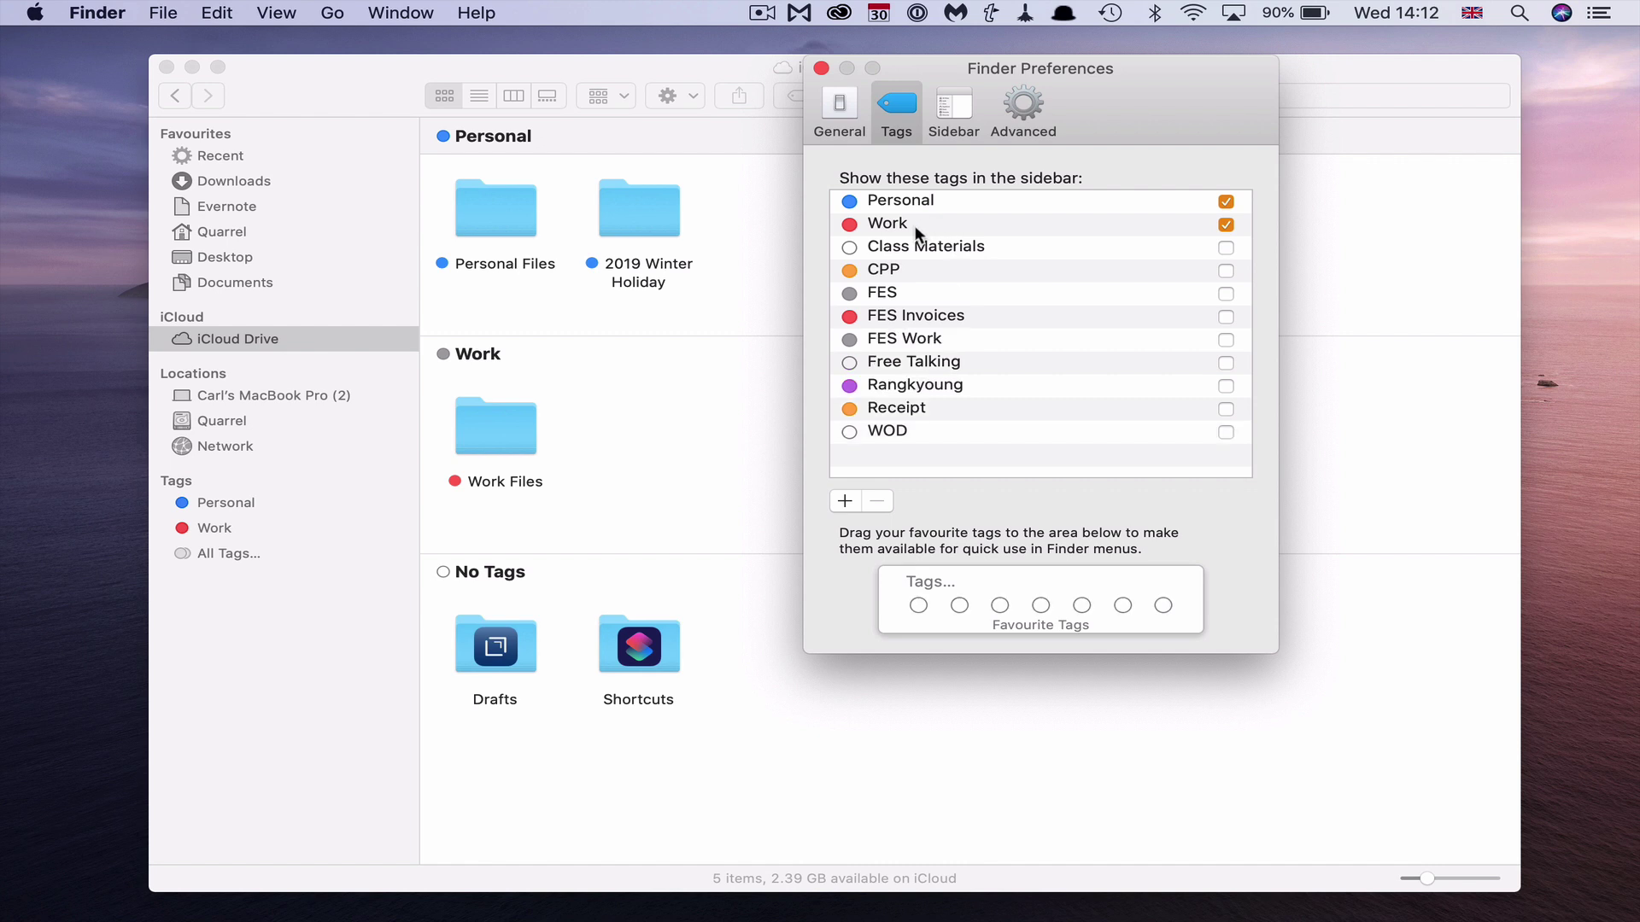
- Try placing the Work tag in the first favourite tag slot, withdraw it, and close the Finder preferences
{"action": "left_click_drag", "start_coordinate": [917, 229], "coordinate": [929, 609]}
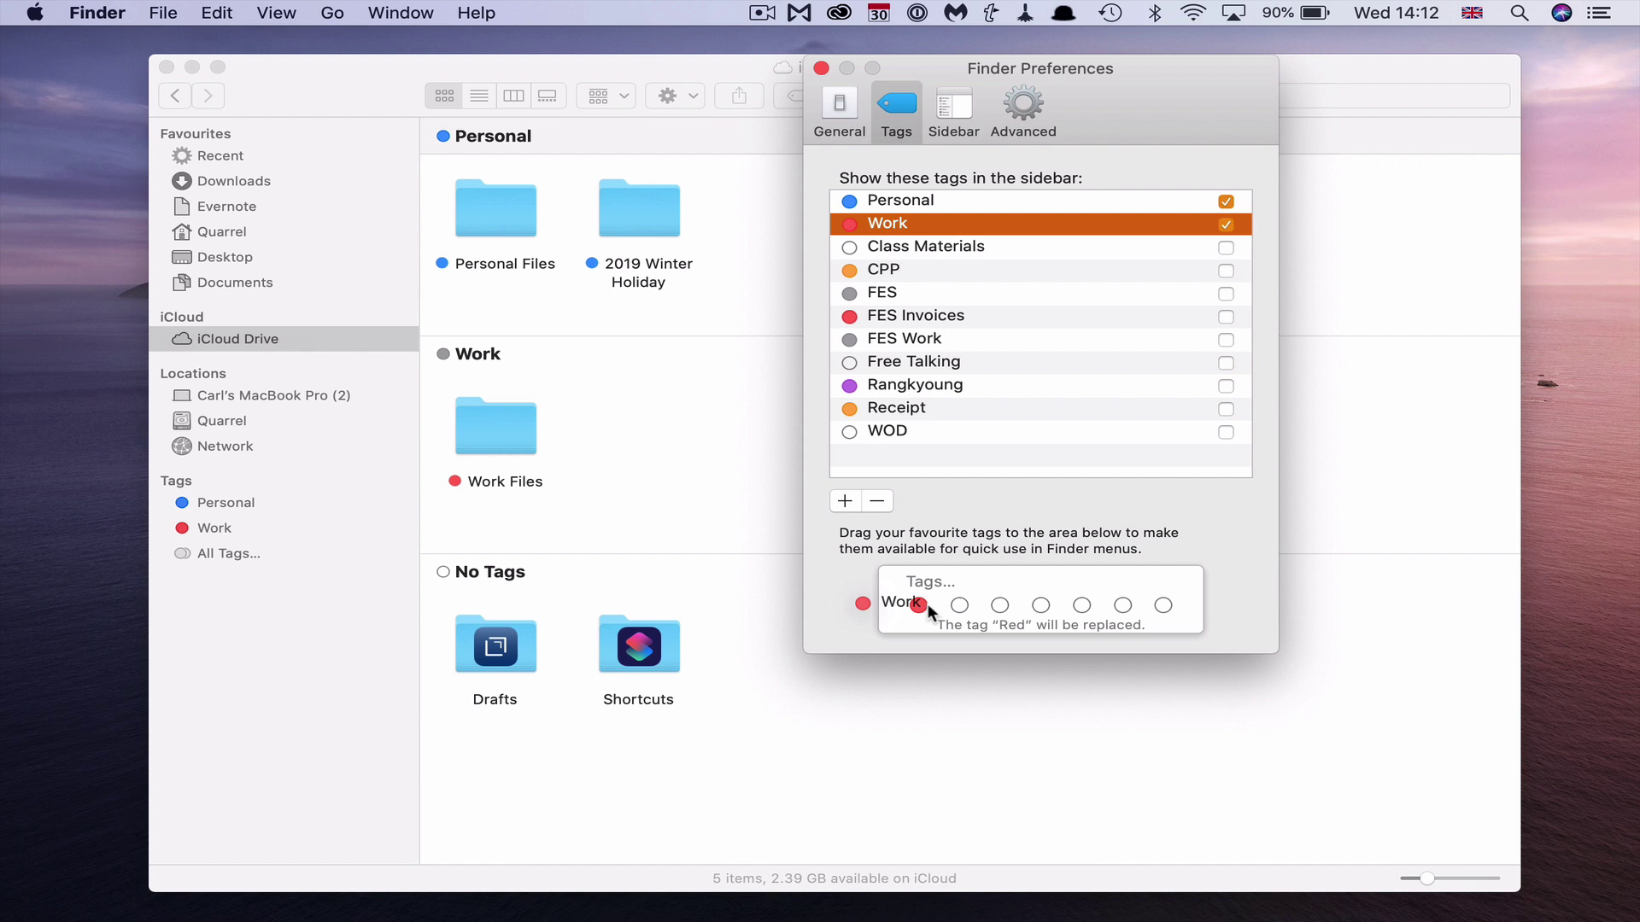
{"action": "left_click_drag", "start_coordinate": [930, 603], "coordinate": [965, 229]}
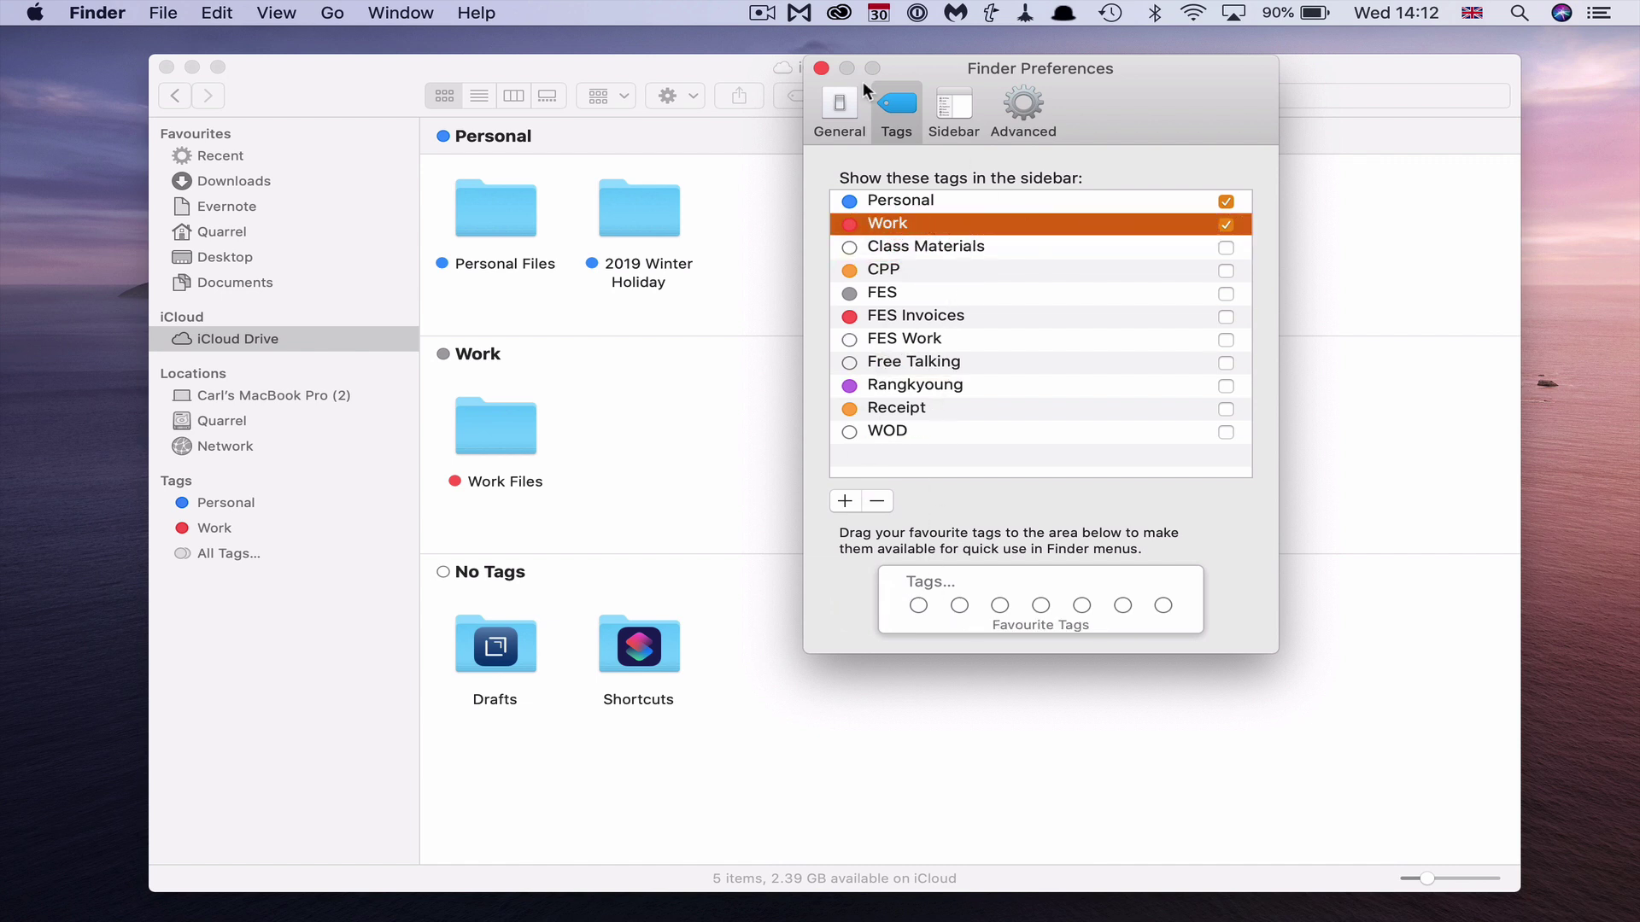
{"action": "left_click", "coordinate": [821, 67]}
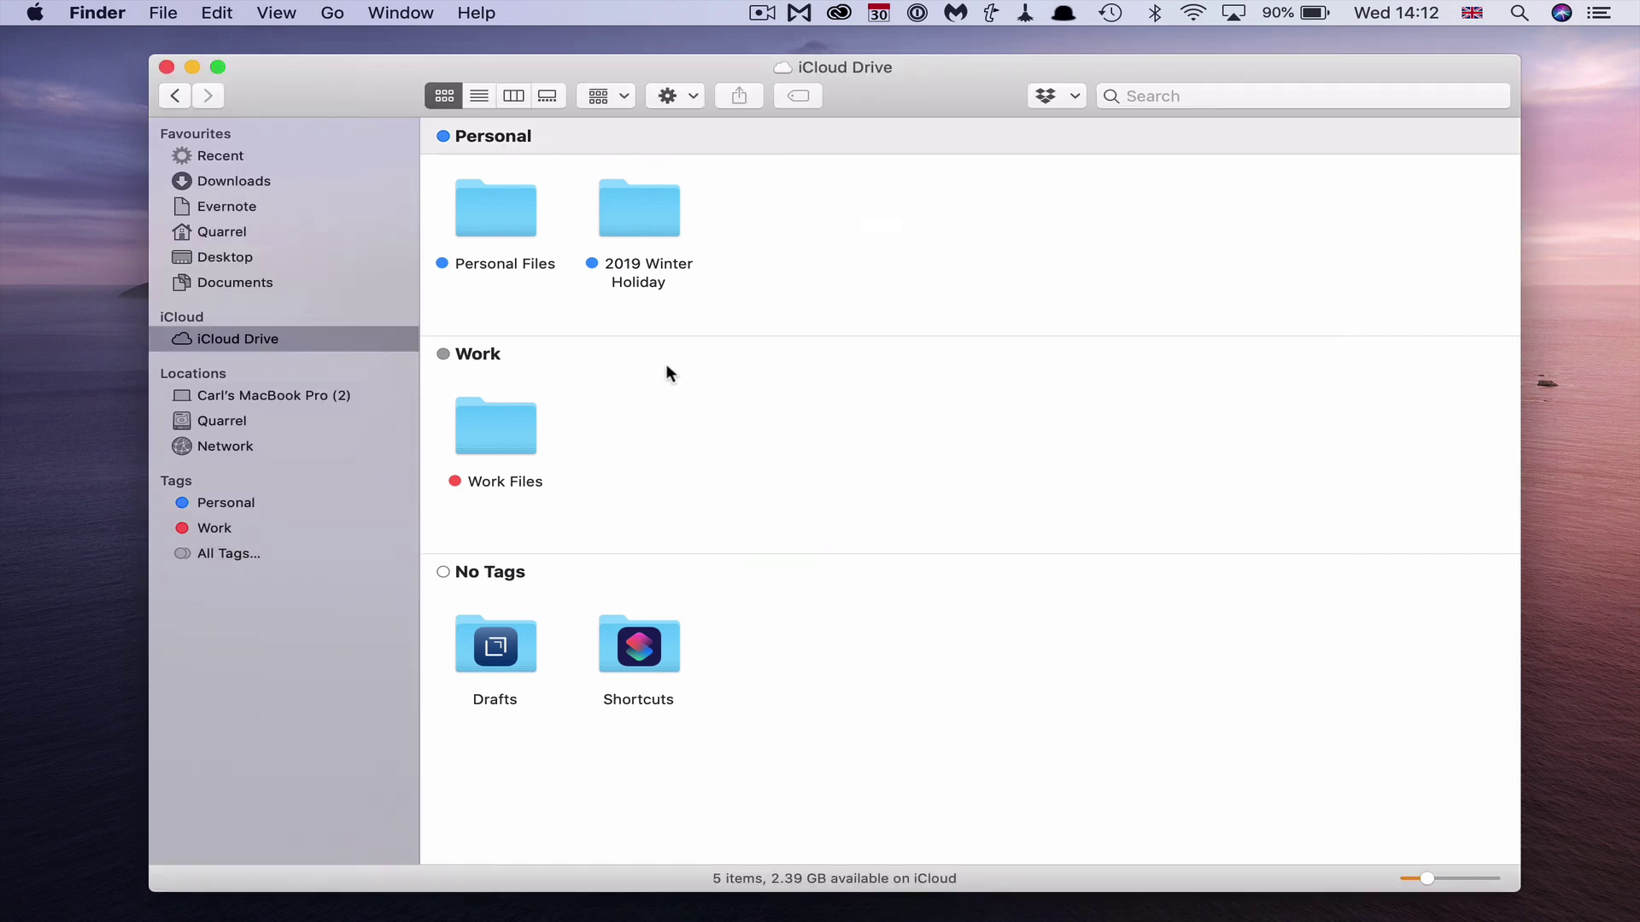
- Compare how the tagged iCloud Drive folders are presented in list, icon, column and gallery views
{"action": "left_click", "coordinate": [479, 97]}
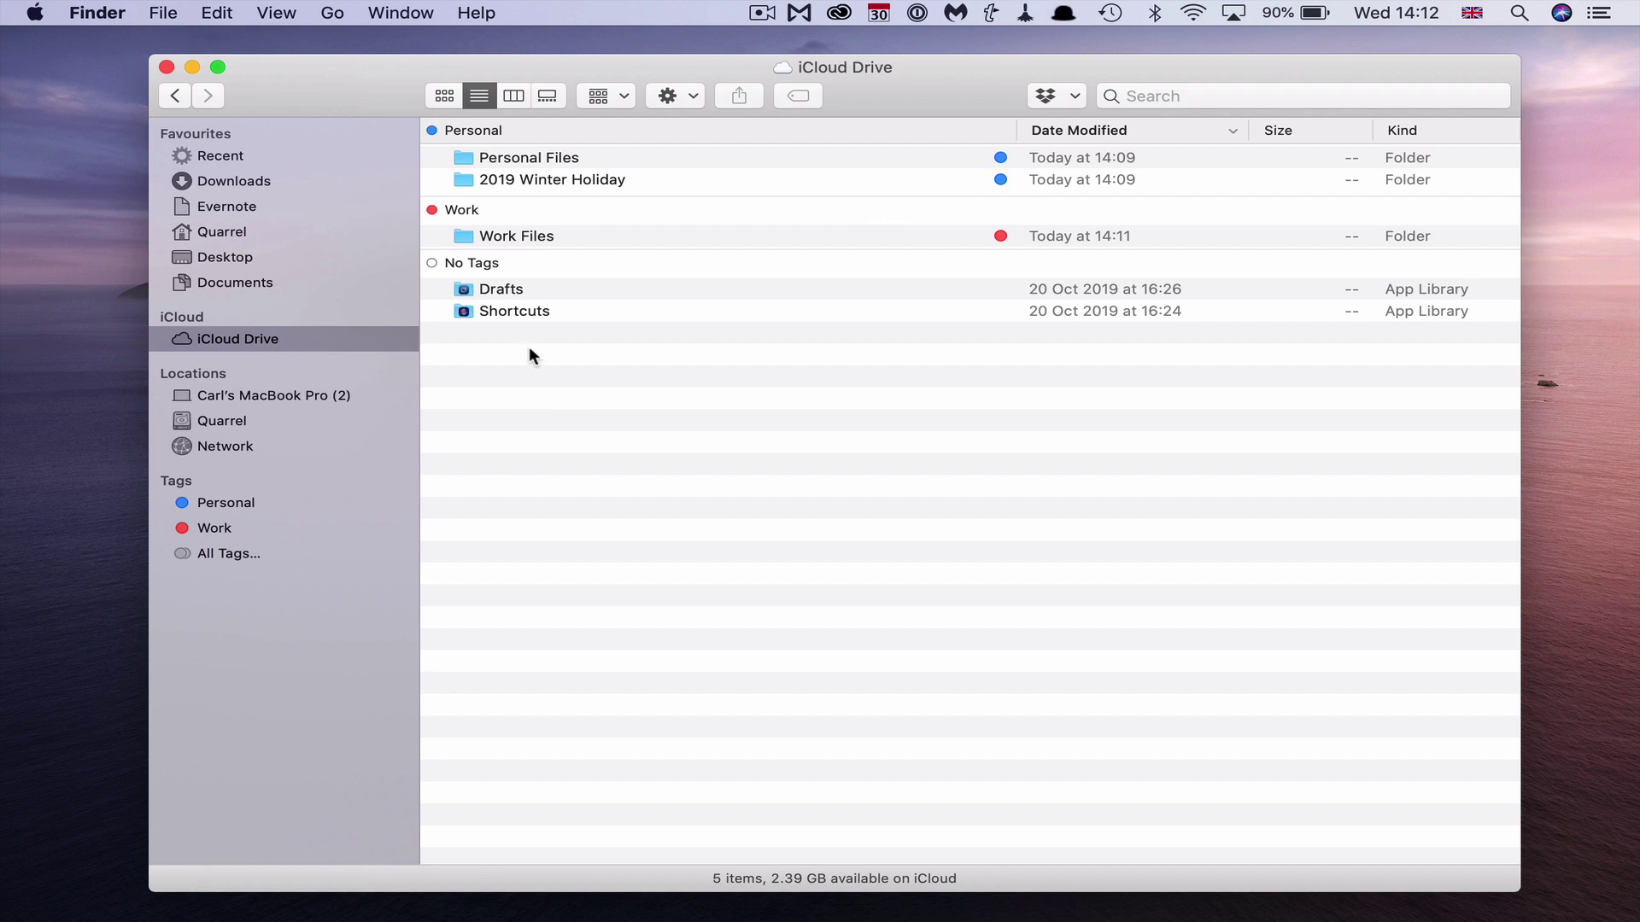
{"action": "left_click", "coordinate": [451, 94]}
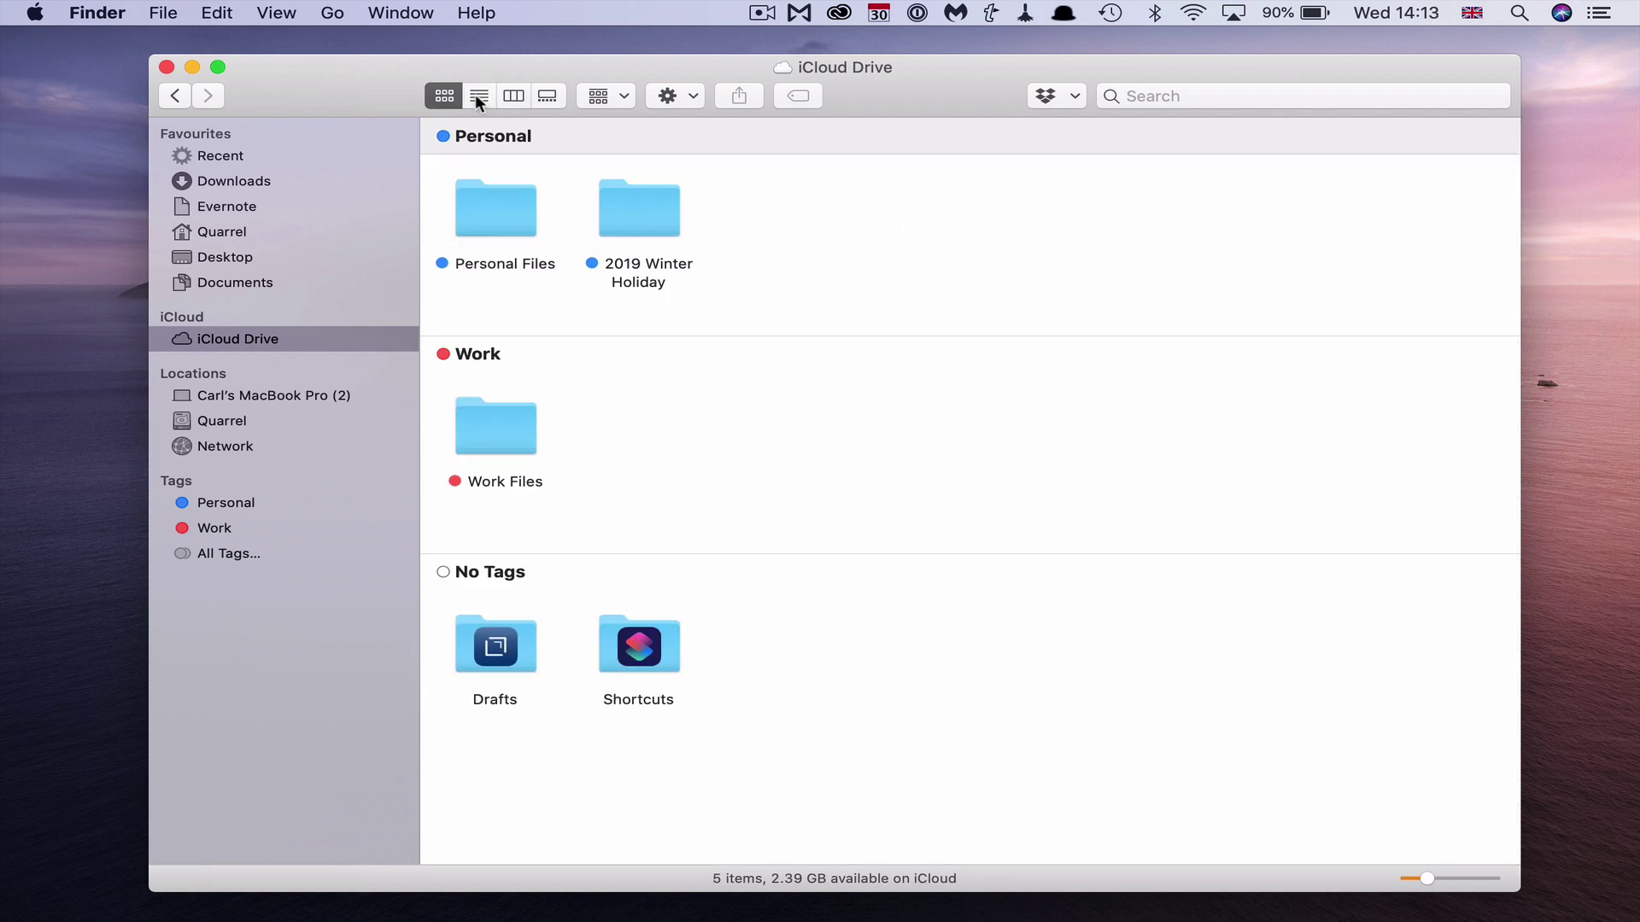
{"action": "left_click", "coordinate": [476, 98]}
{"action": "left_click", "coordinate": [520, 98]}
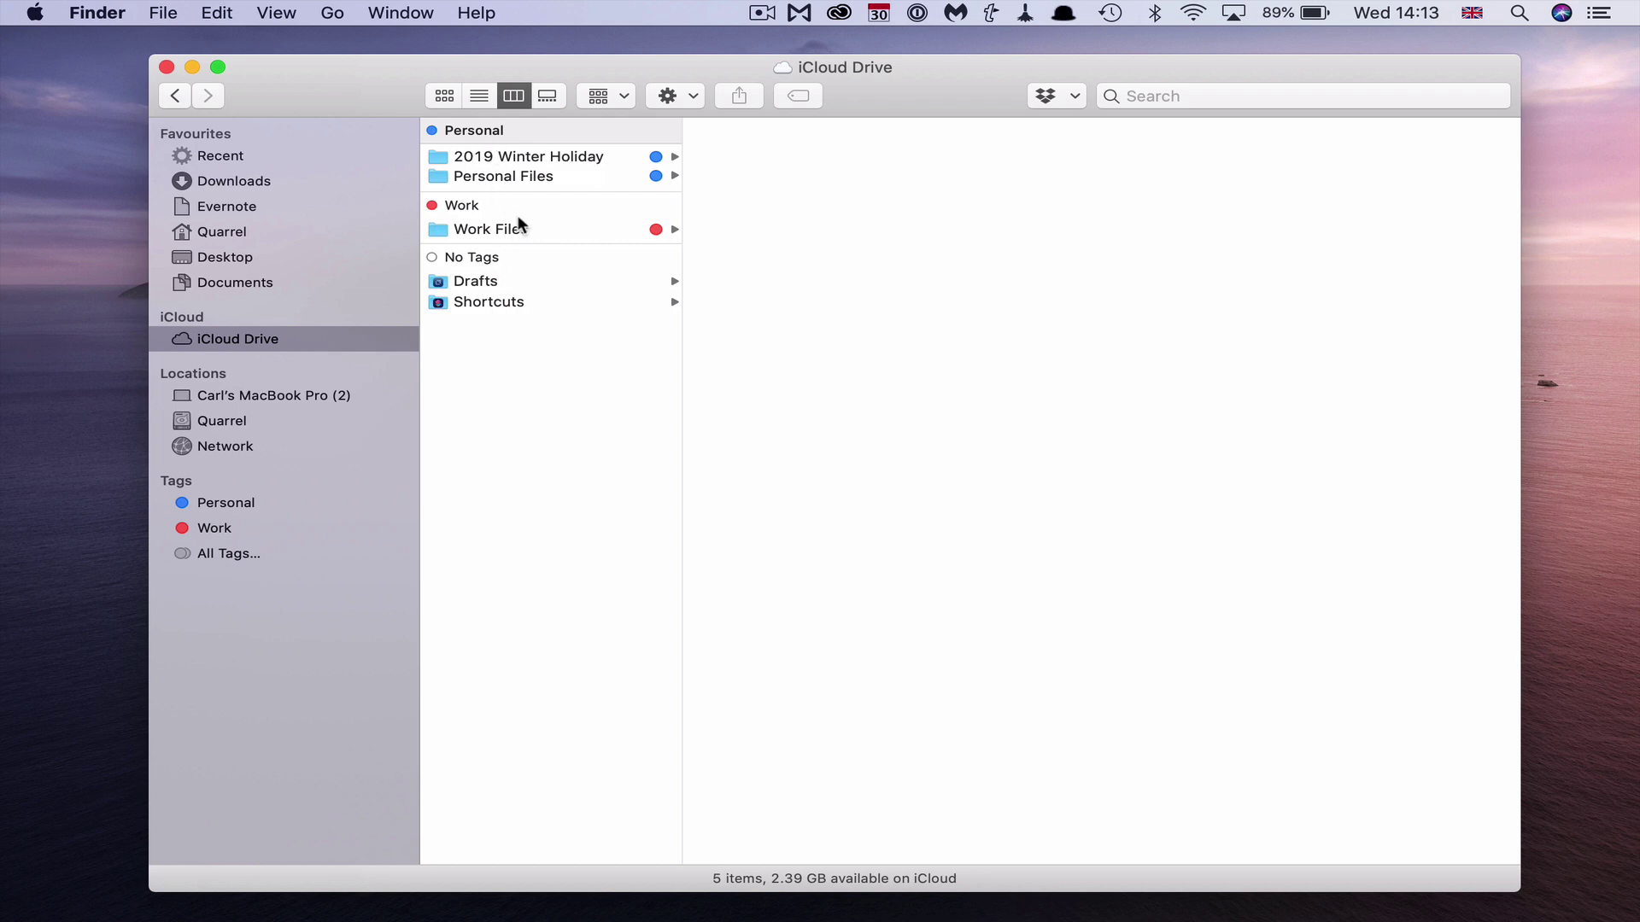
{"action": "left_click", "coordinate": [548, 96]}
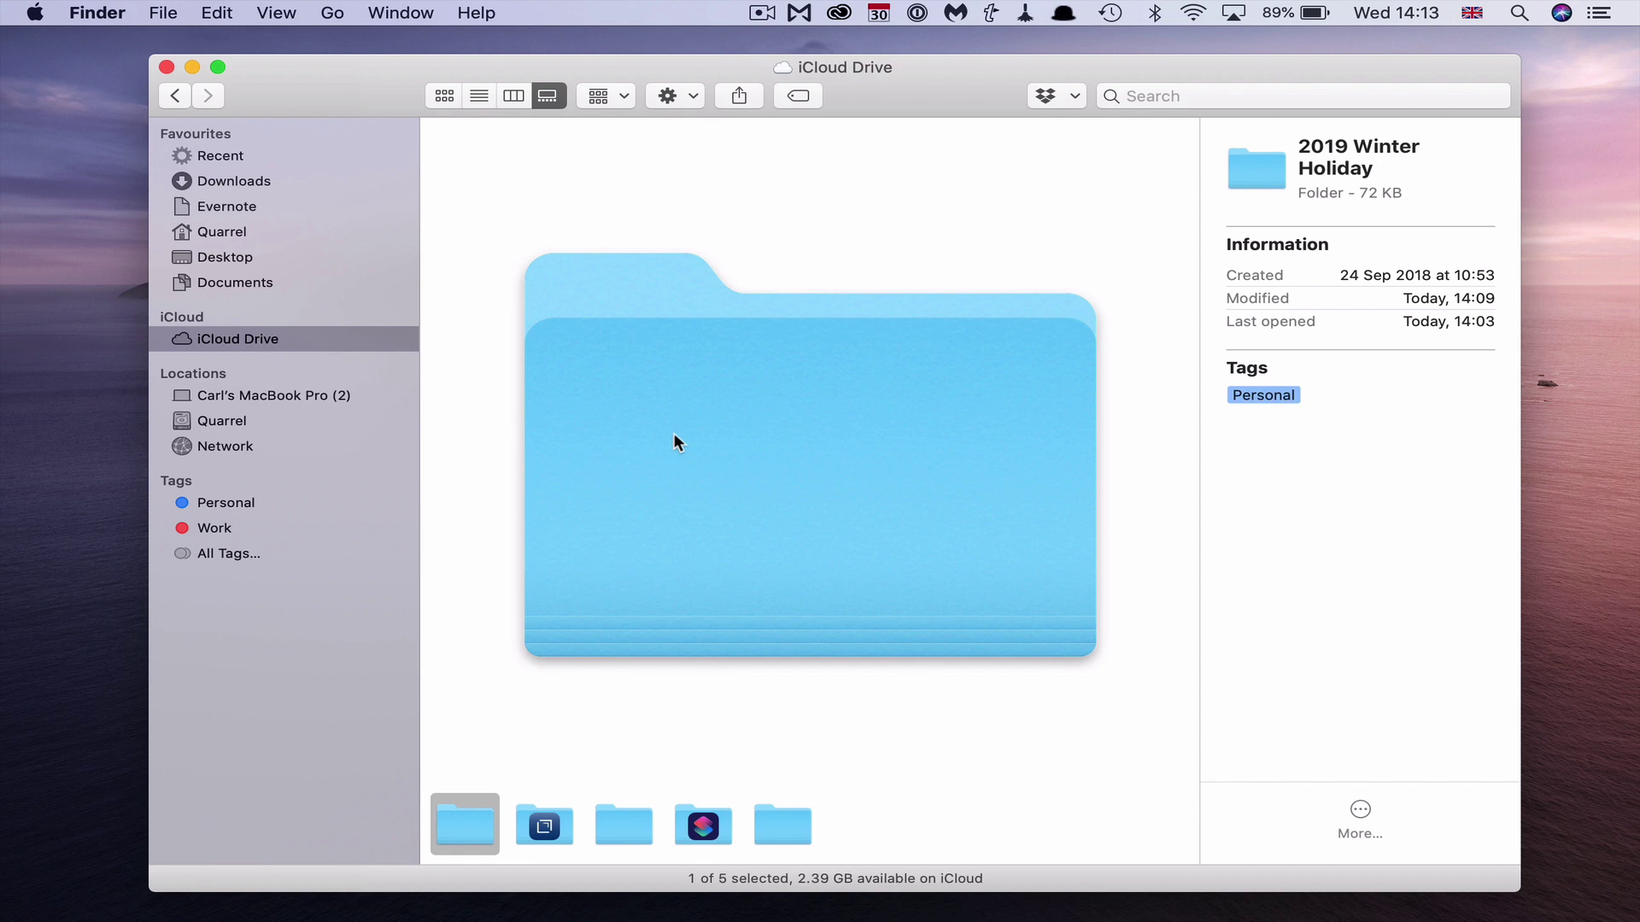
- Arrange the iCloud Drive gallery view by Tags and return the window to icon view
{"action": "left_click", "coordinate": [599, 96]}
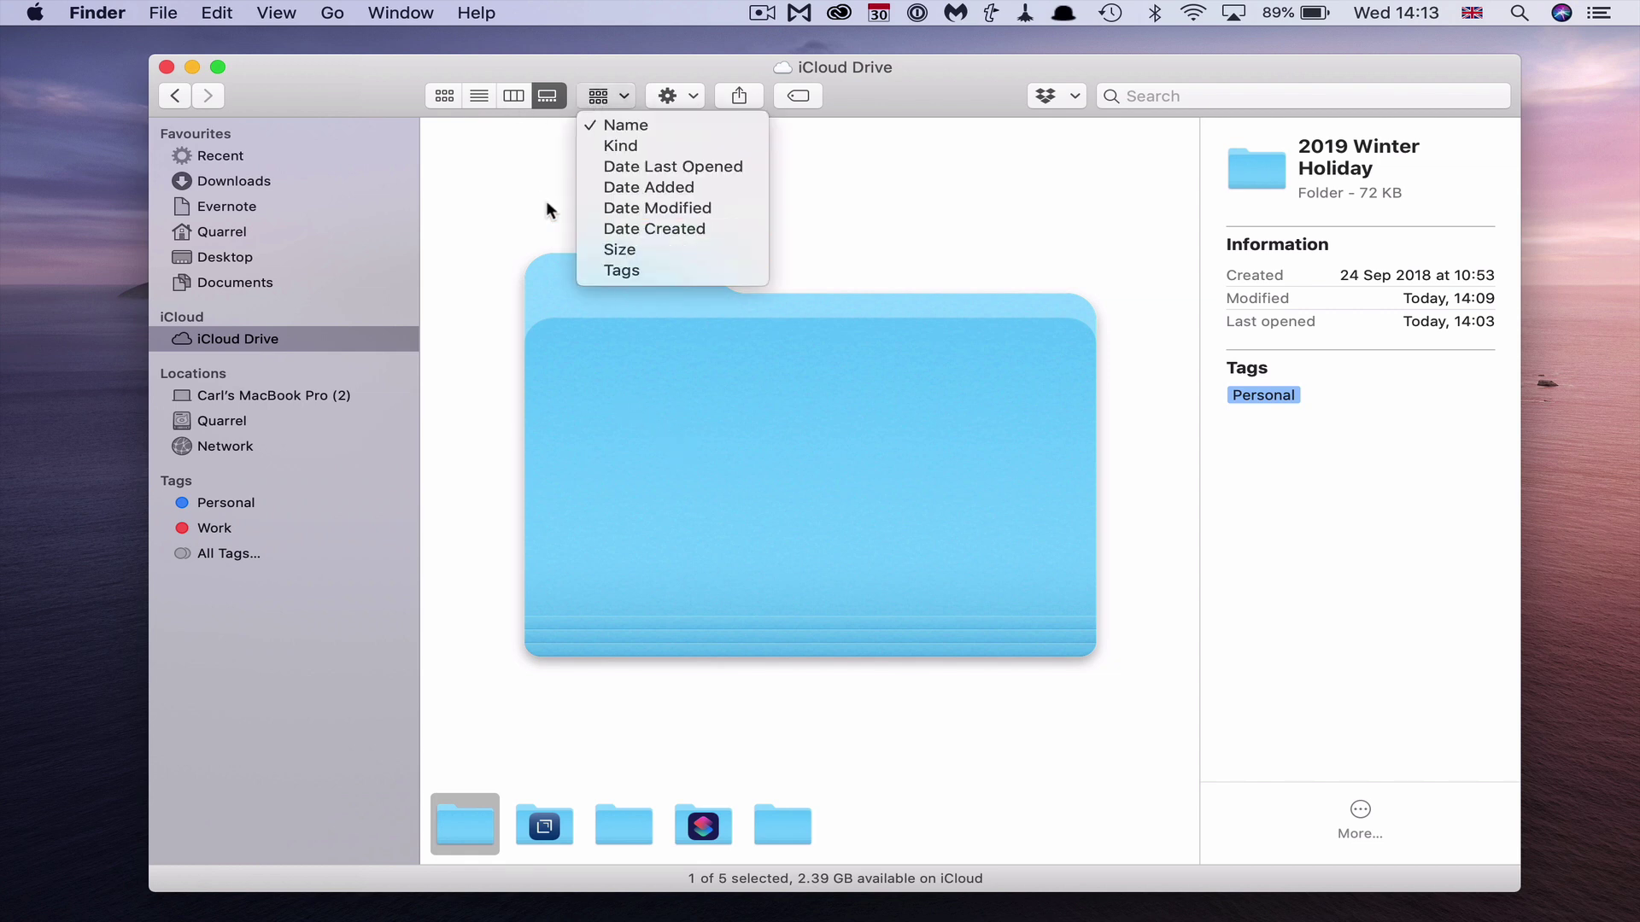
{"action": "left_click", "coordinate": [622, 270]}
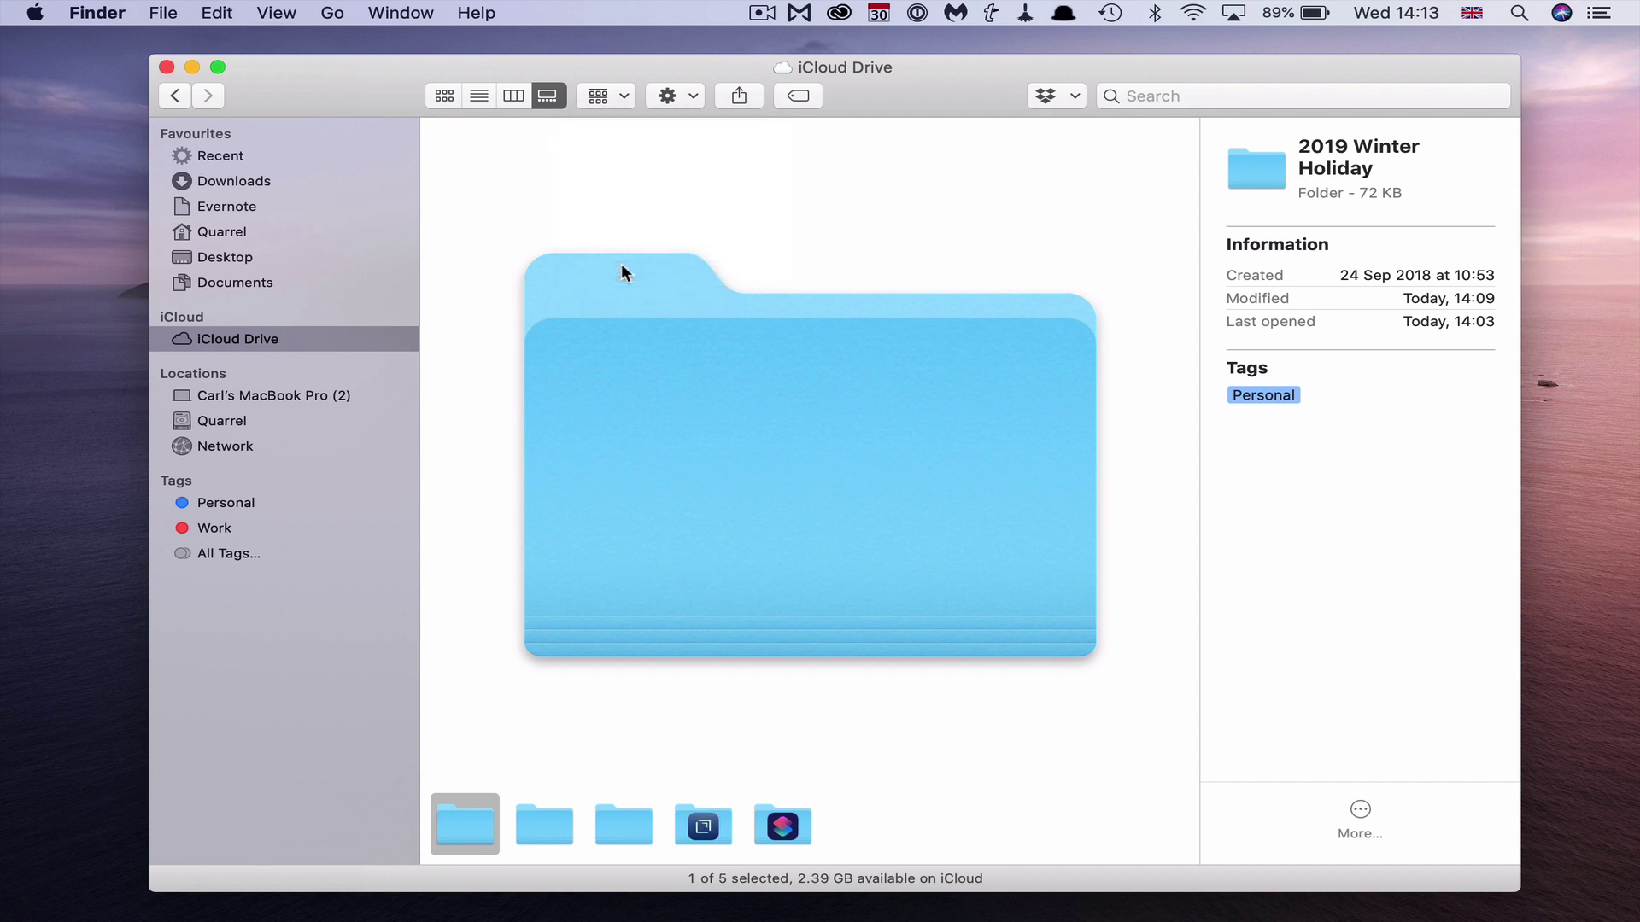
{"action": "left_click", "coordinate": [443, 96]}
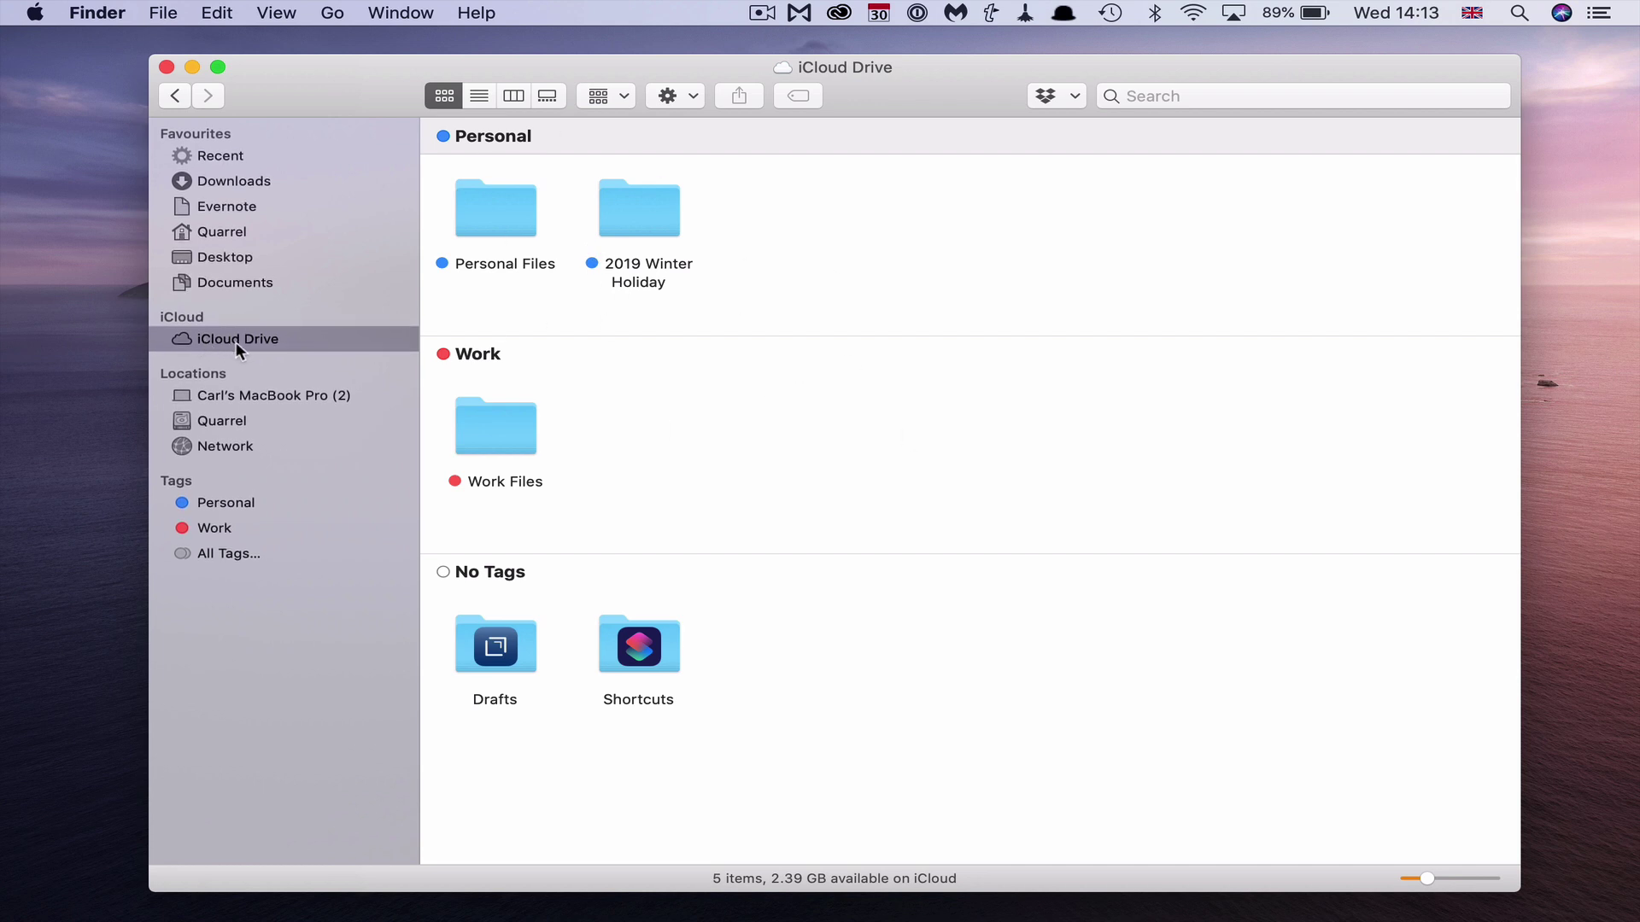
- Move iCloud Drive to the first place in the sidebar's Favourites and open it from there
{"action": "left_click_drag", "start_coordinate": [235, 342], "coordinate": [237, 157]}
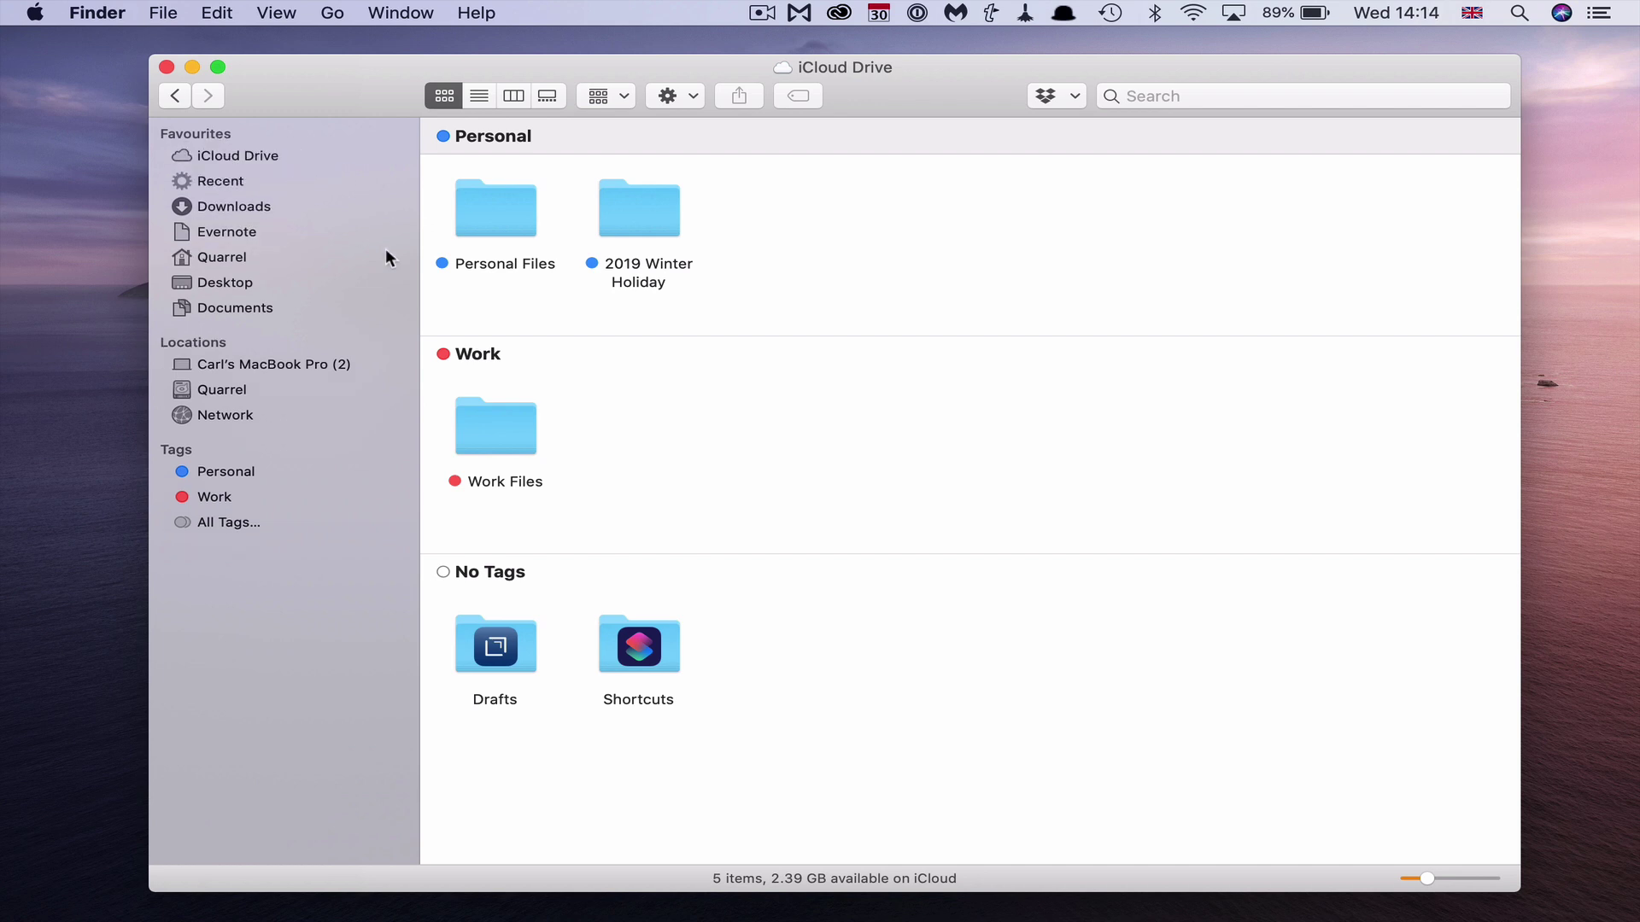
{"action": "left_click", "coordinate": [264, 156]}
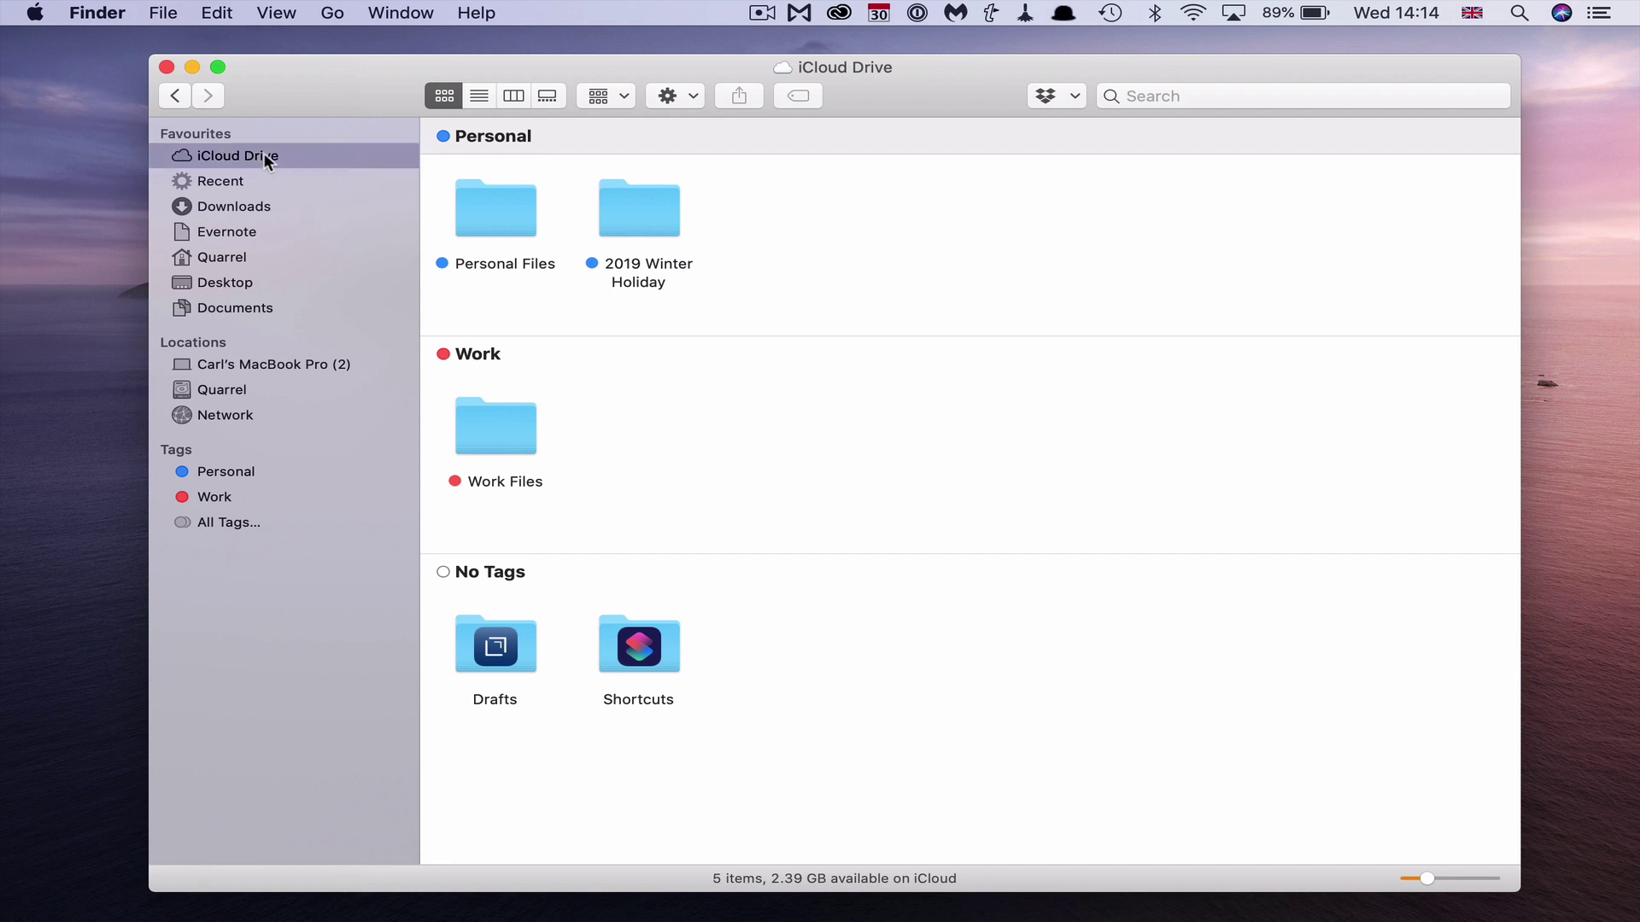